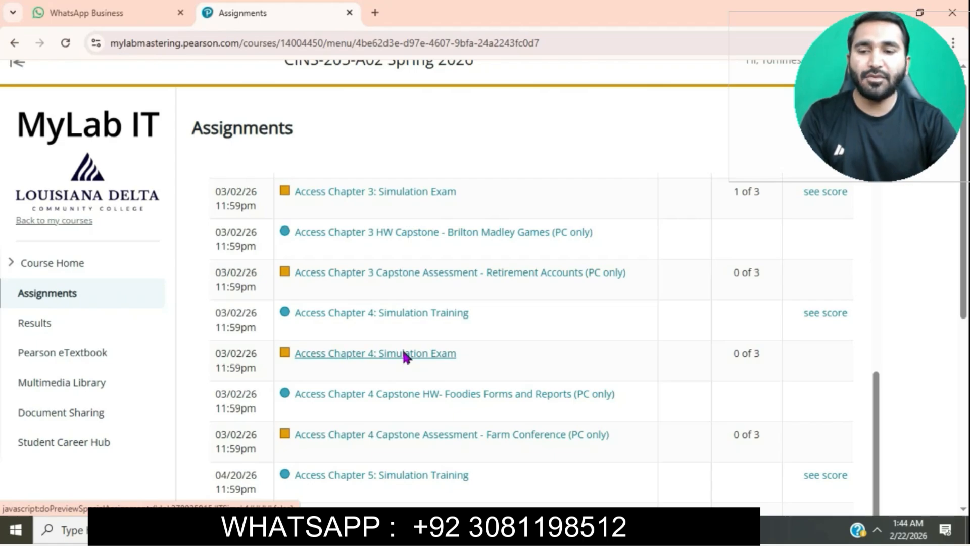
Step: Open the Access Chapter 4: Simulation Exam assignment, start the attempt and launch the simulation
{"action": "left_click", "coordinate": [403, 351]}
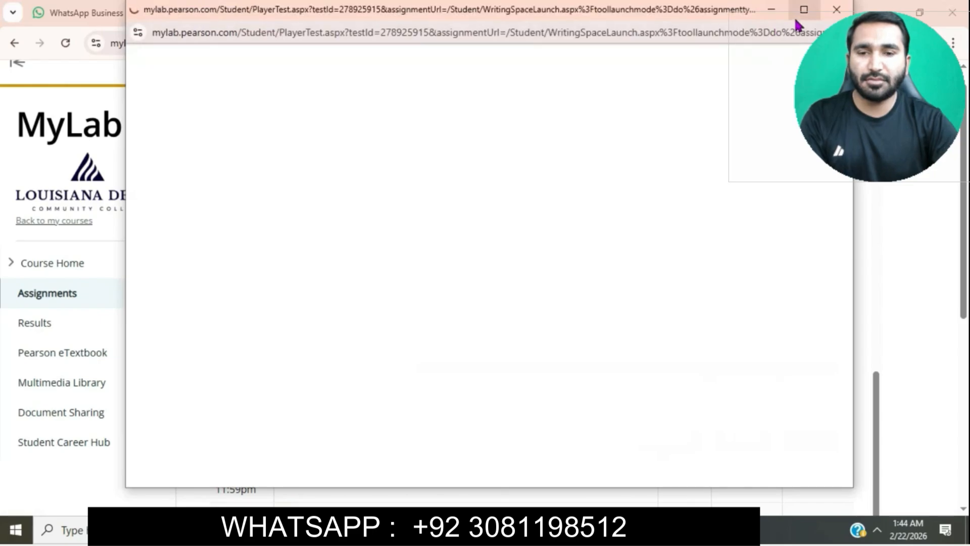
{"action": "left_click", "coordinate": [799, 12]}
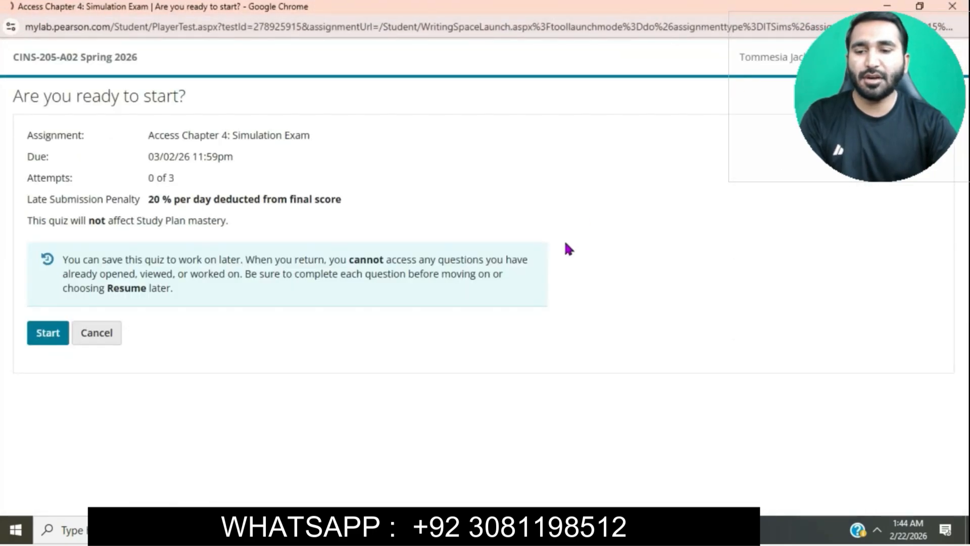
{"action": "left_click", "coordinate": [52, 340]}
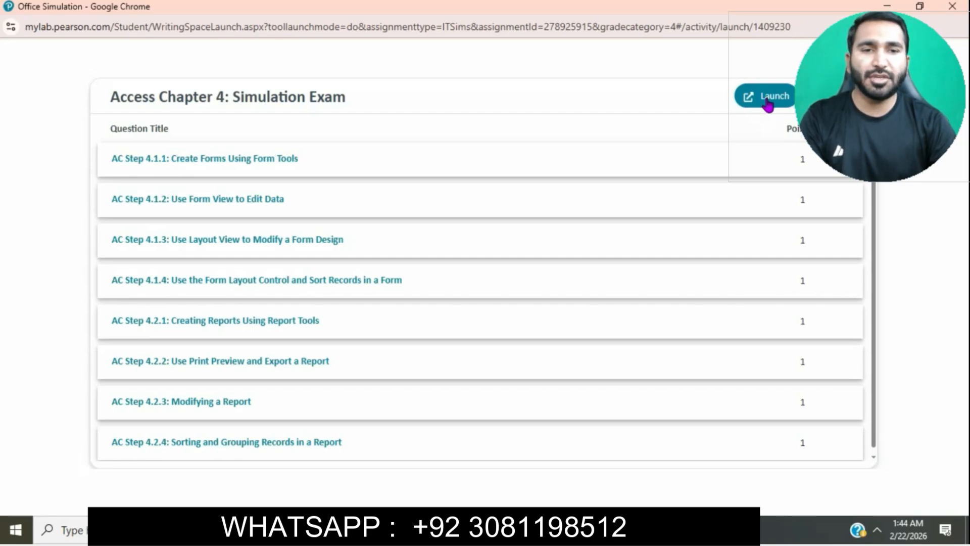
{"action": "left_click", "coordinate": [768, 103]}
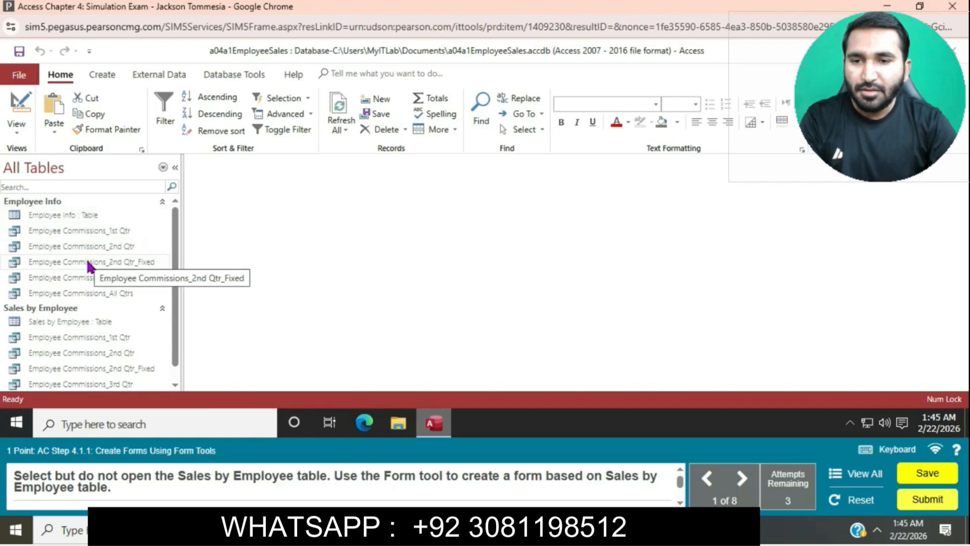
Step: Create a form from the Sales by Employee table with the Form tool
{"action": "left_click", "coordinate": [85, 320]}
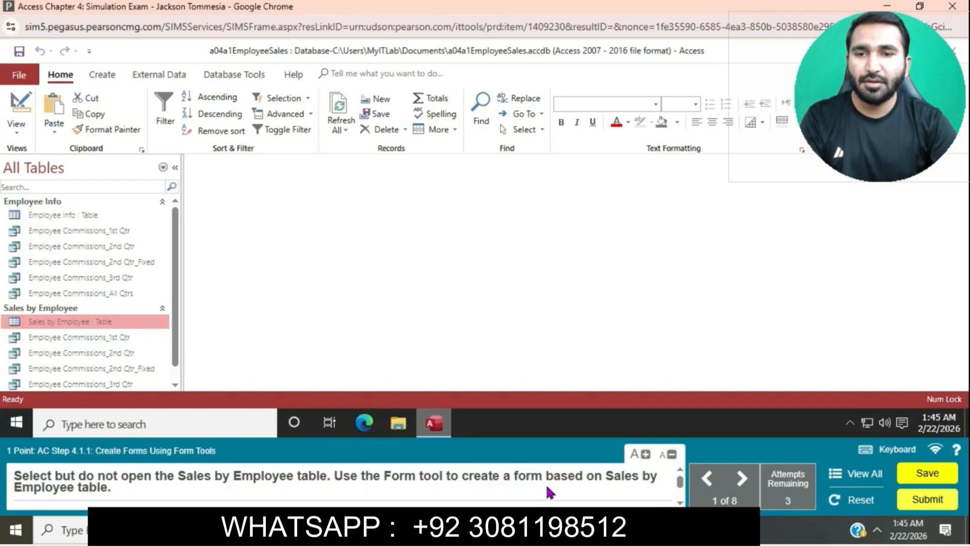
{"action": "left_click", "coordinate": [103, 76]}
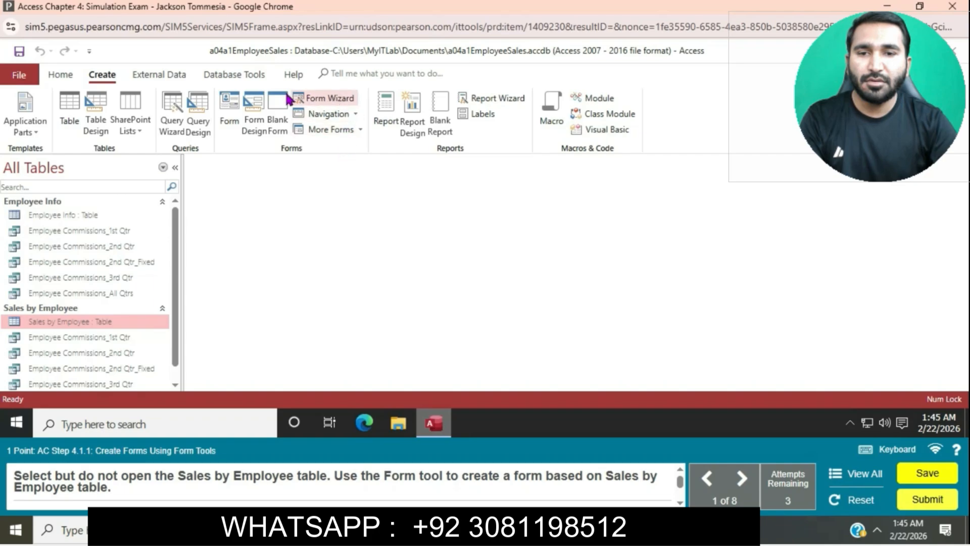
{"action": "left_click", "coordinate": [234, 98]}
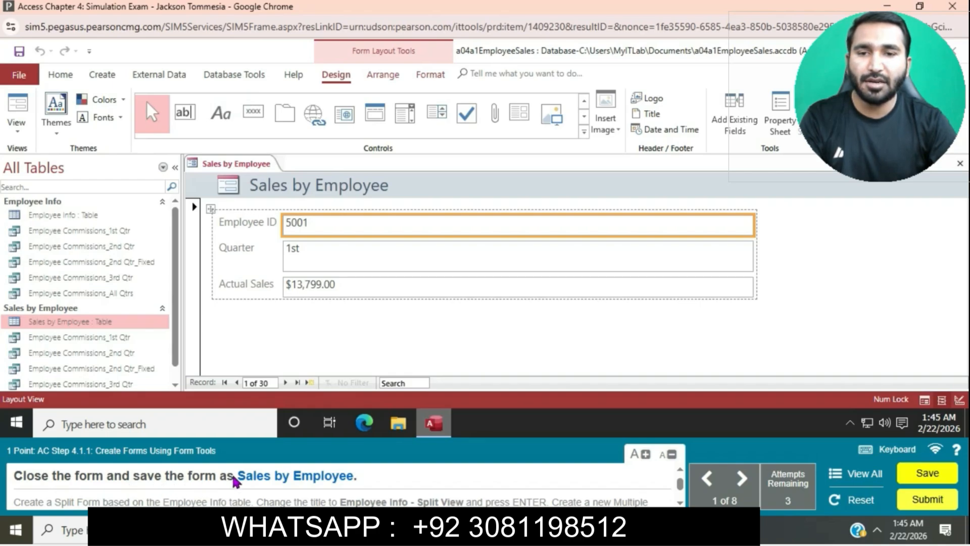
Step: Save the new form as Sales by Employee and close it
{"action": "right_click", "coordinate": [250, 166]}
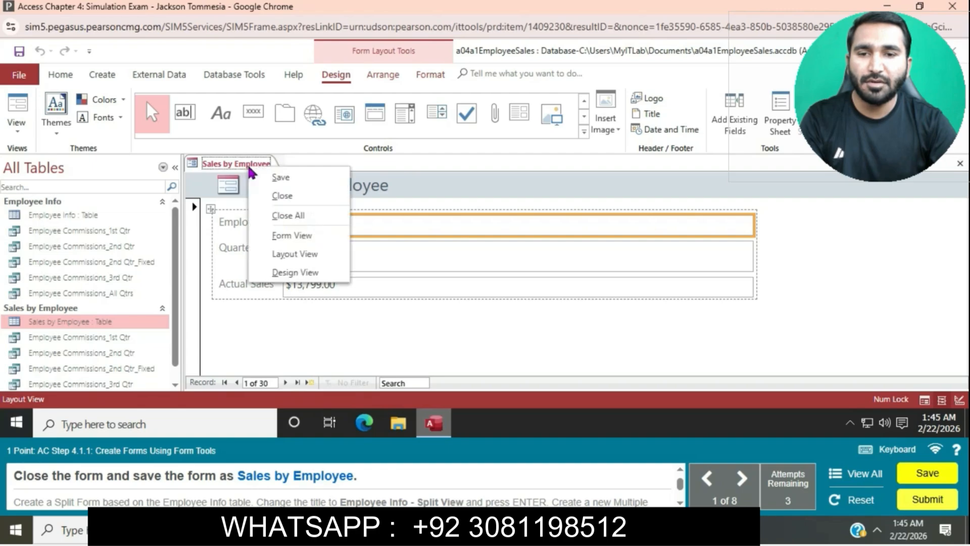
{"action": "left_click", "coordinate": [275, 177]}
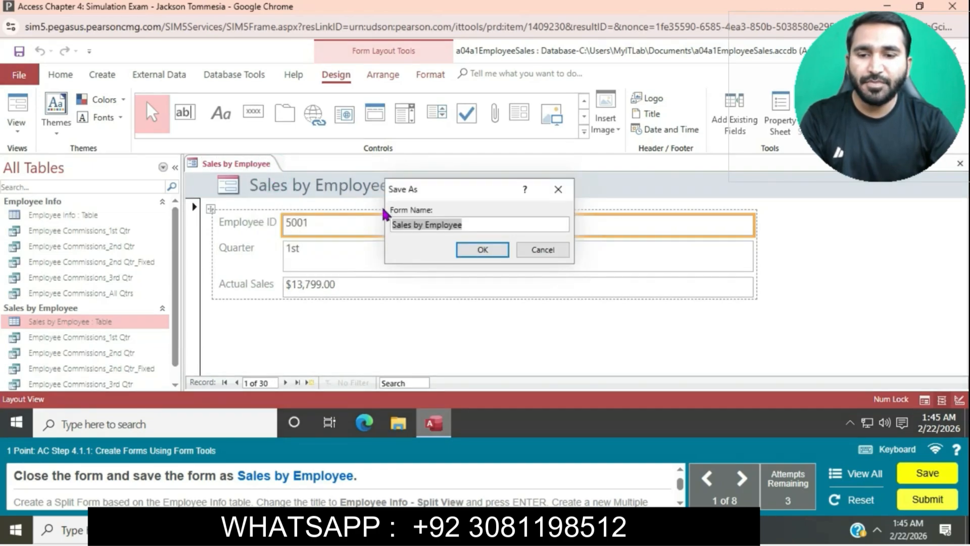
{"action": "left_click", "coordinate": [477, 255]}
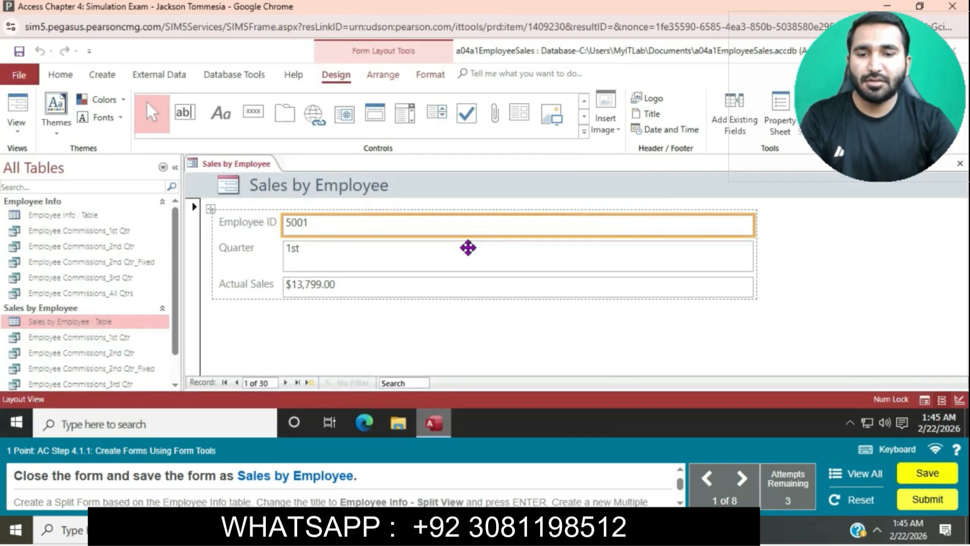
{"action": "right_click", "coordinate": [275, 172]}
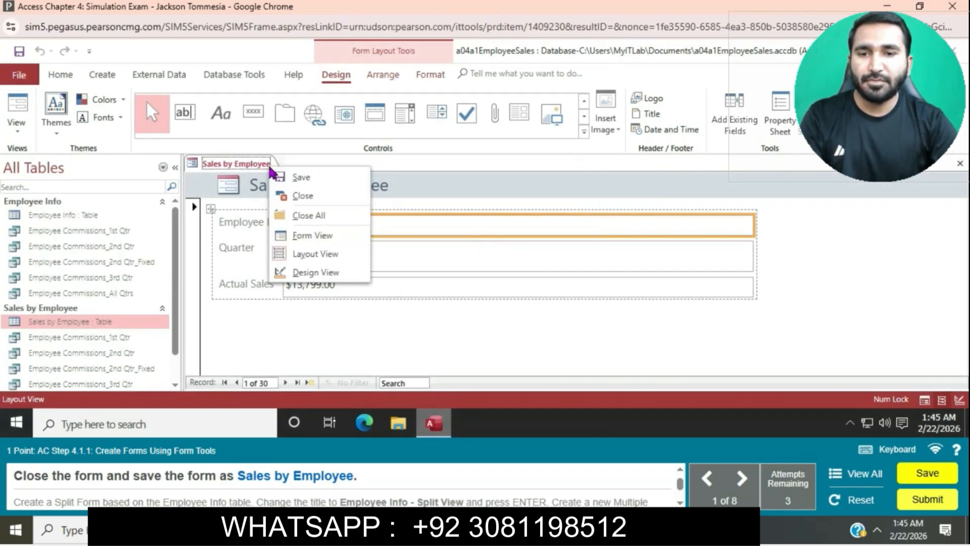
{"action": "left_click", "coordinate": [313, 200]}
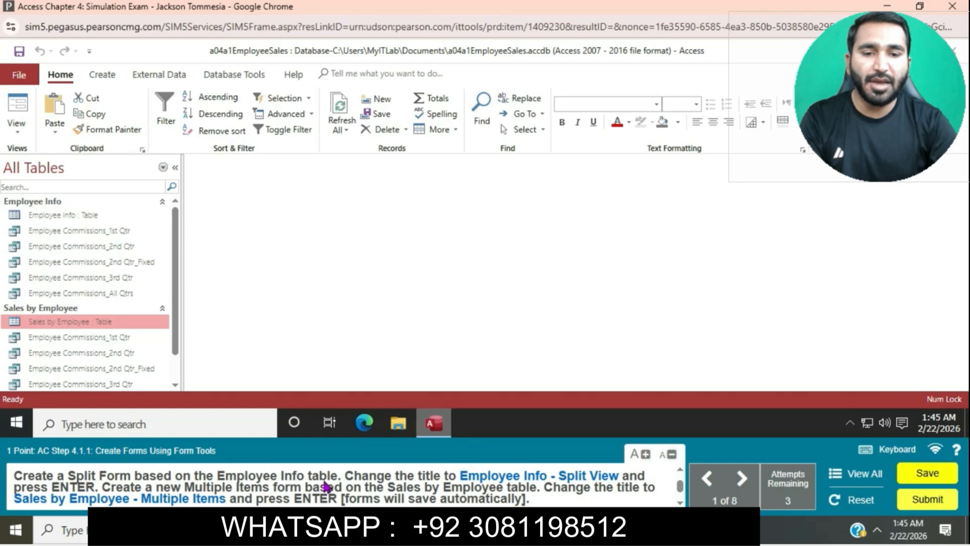
Step: Create a Split Form based on the Employee Info table
{"action": "left_click", "coordinate": [67, 216]}
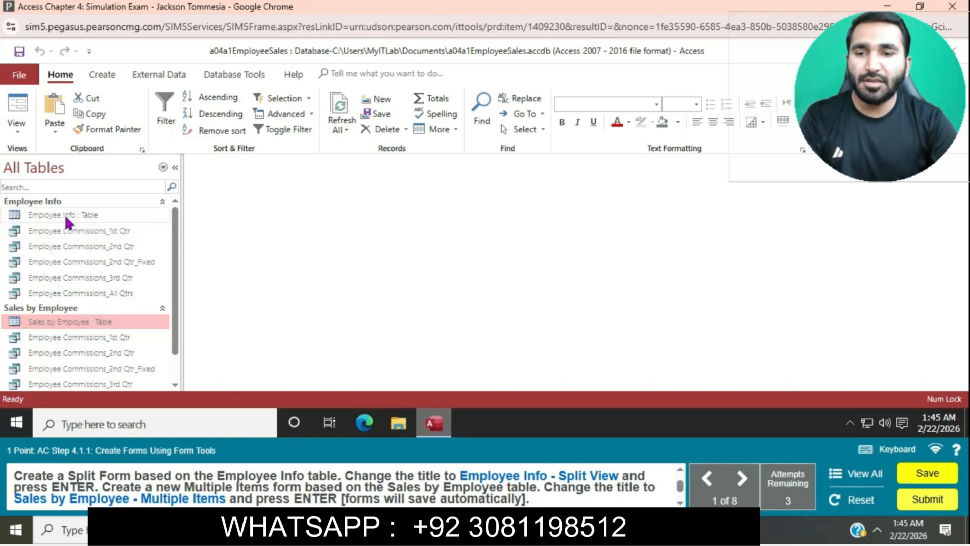
{"action": "left_click", "coordinate": [101, 75]}
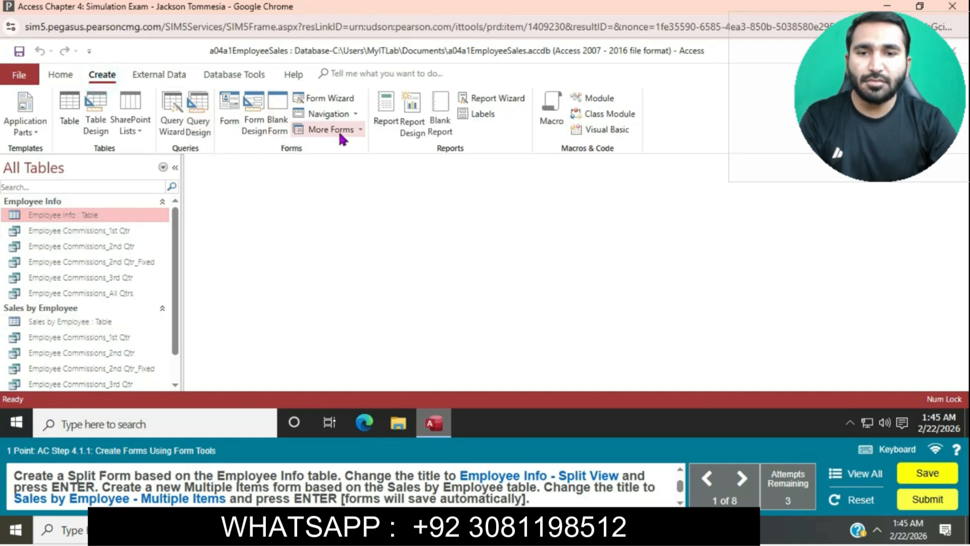
{"action": "left_click", "coordinate": [355, 130]}
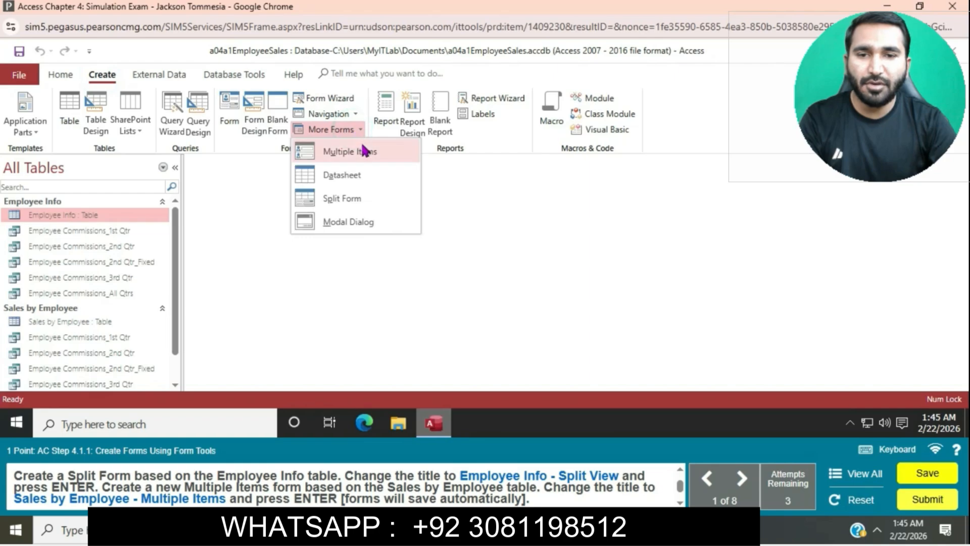
{"action": "left_click", "coordinate": [352, 200]}
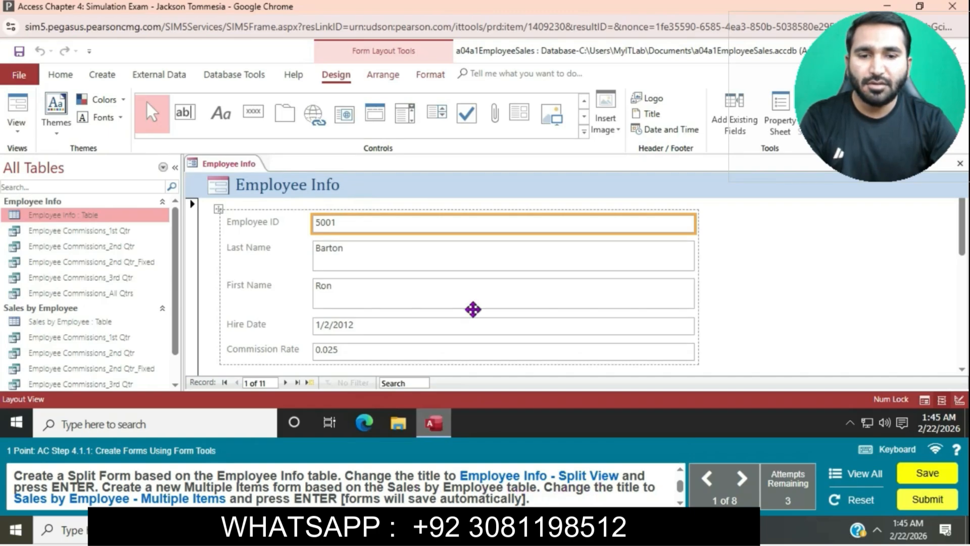
Step: Change the split form's title to "Employee Info - Split View"
{"action": "left_click", "coordinate": [360, 194]}
{"action": "left_click", "coordinate": [359, 195]}
{"action": "key", "text": "Delete"}
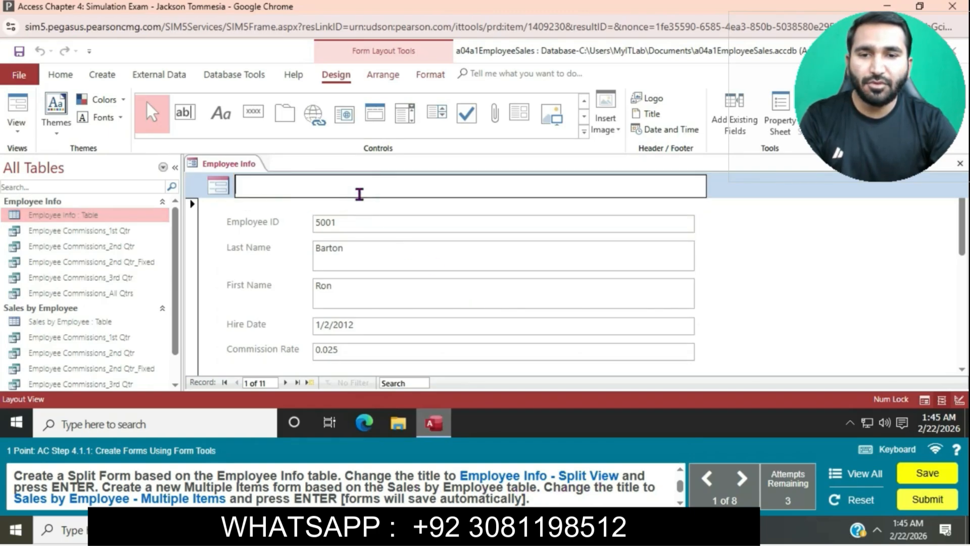
{"action": "type", "text": "e"}
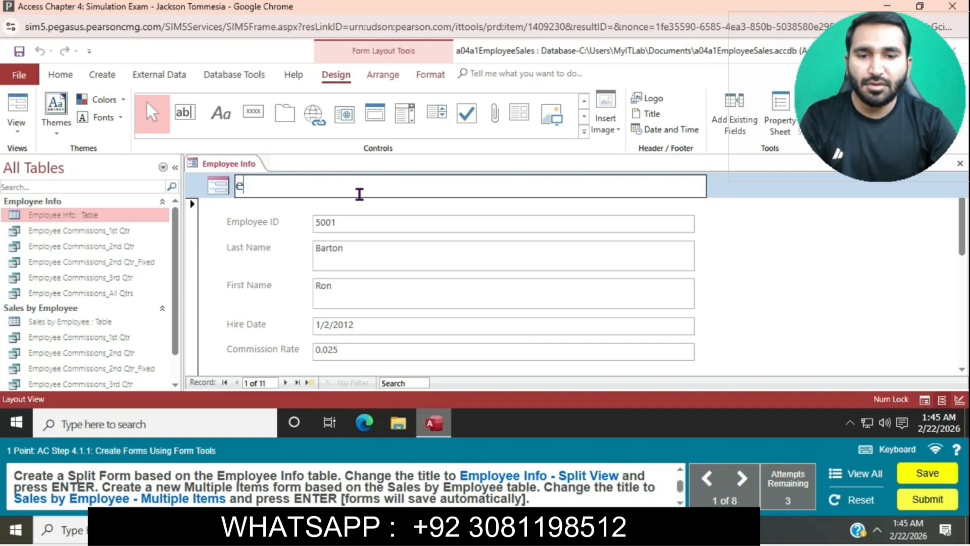
{"action": "key", "text": "BackSpace"}
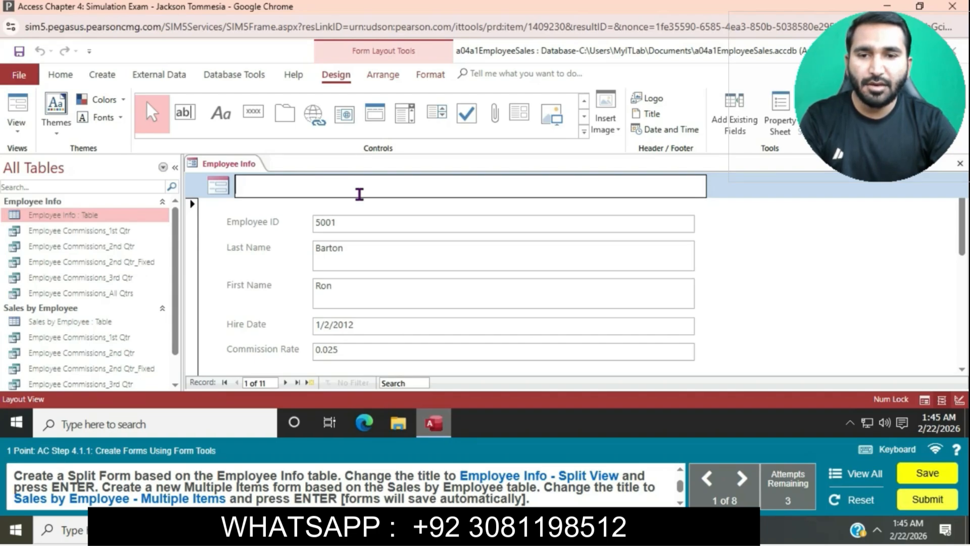
{"action": "type", "text": "Emp"}
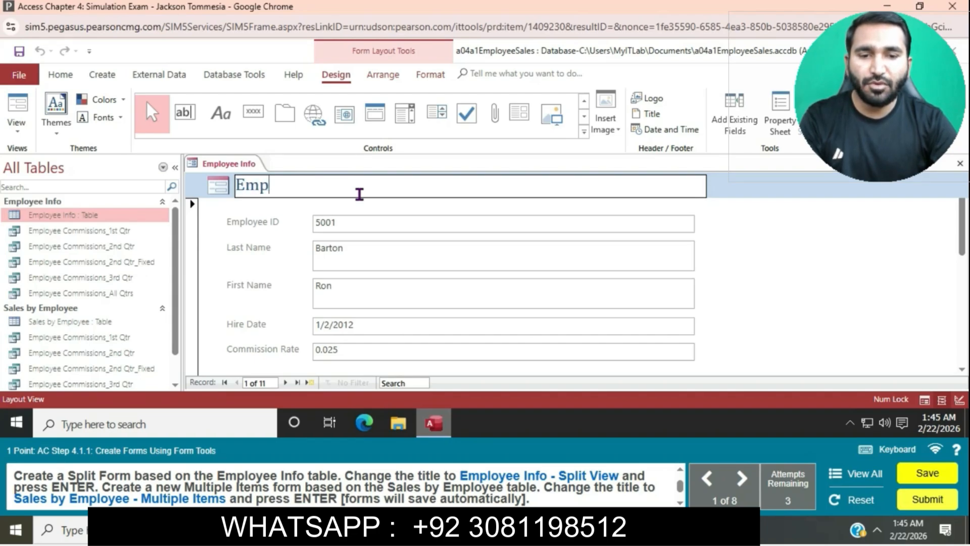
{"action": "type", "text": "loyee "}
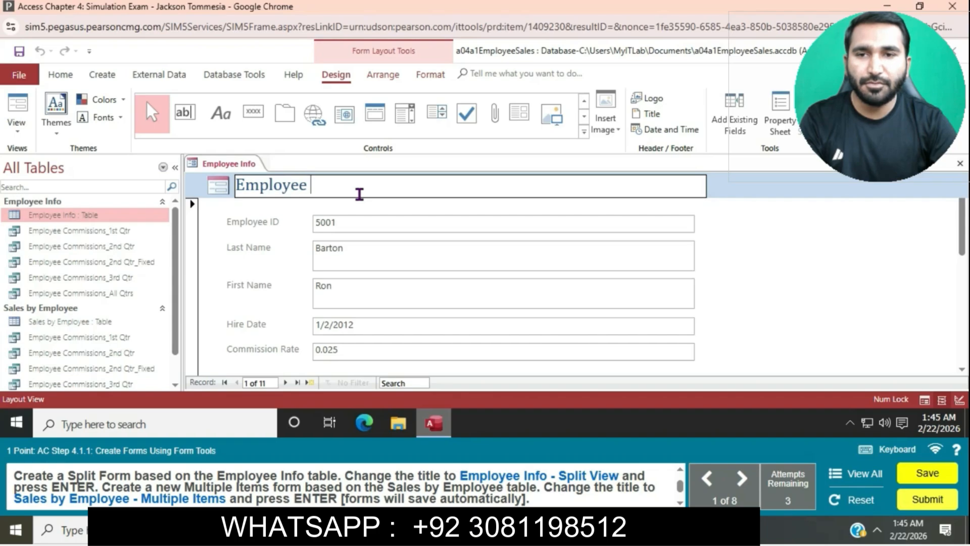
{"action": "type", "text": "Info "}
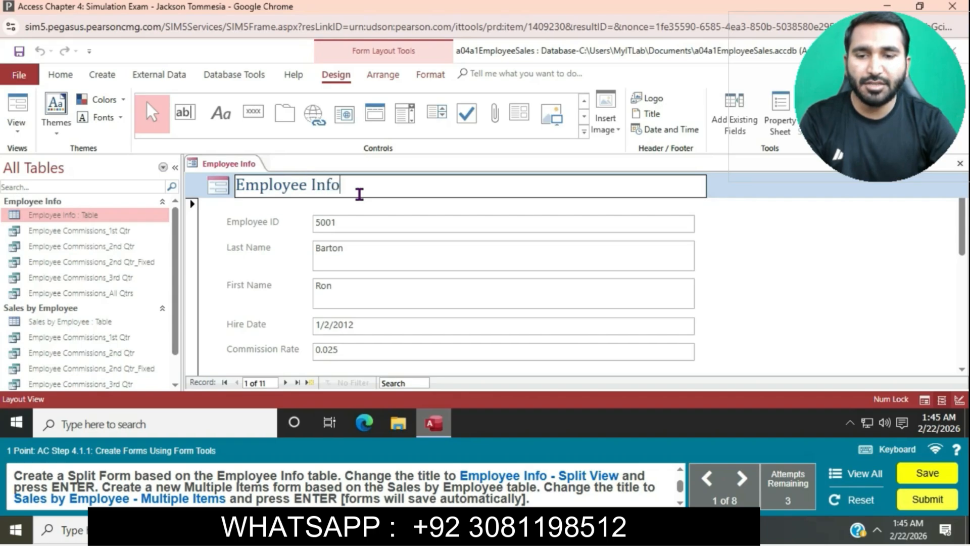
{"action": "type", "text": "- "}
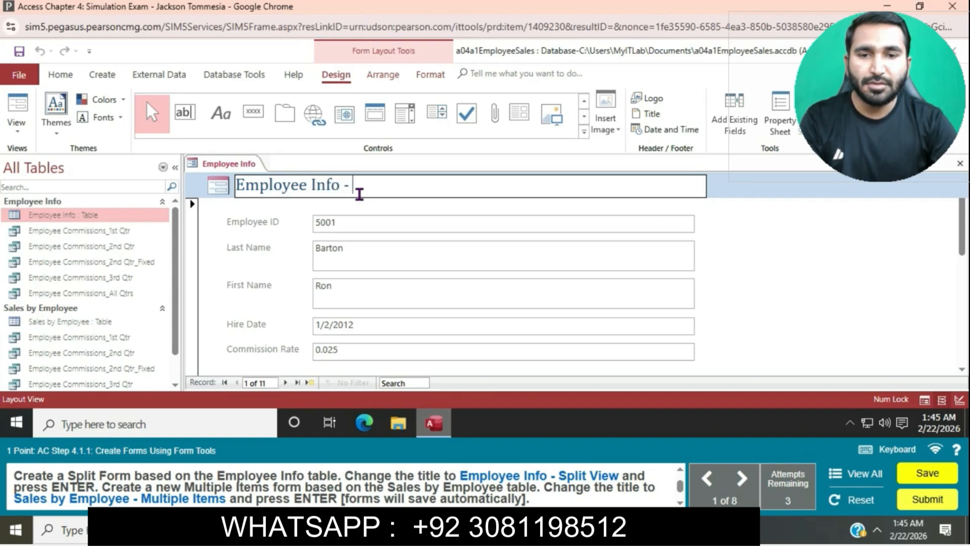
{"action": "type", "text": "Split "}
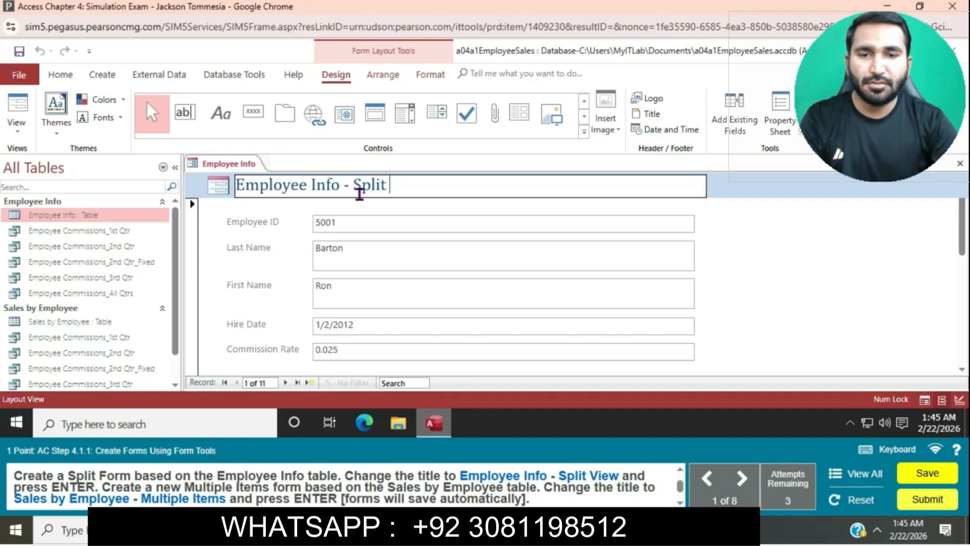
{"action": "type", "text": "View"}
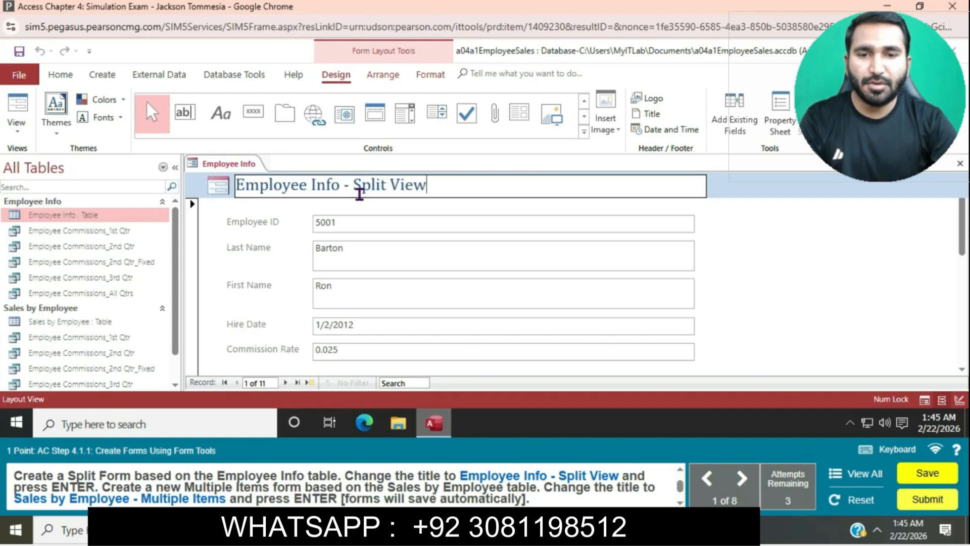
{"action": "key", "text": "Return"}
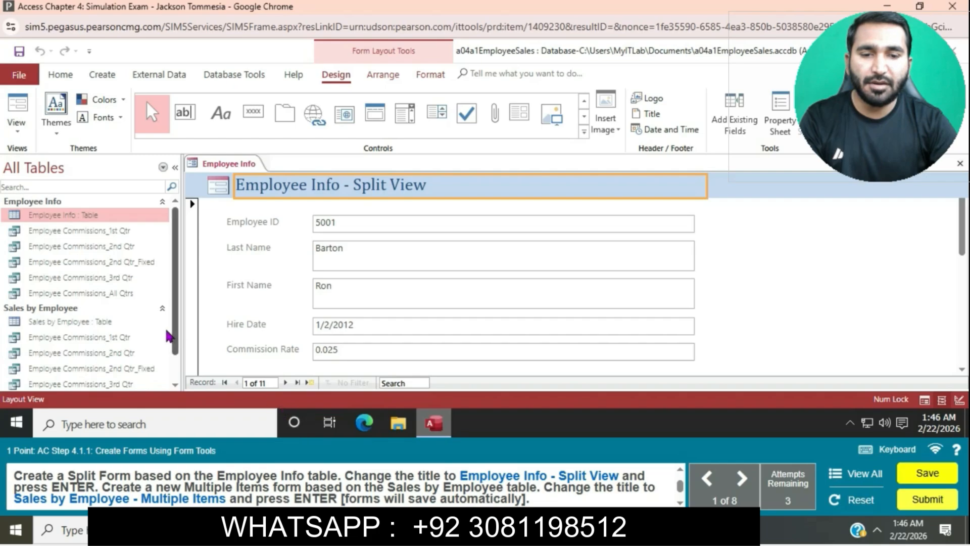
Step: Create a Multiple Items form based on the Sales by Employee table
{"action": "left_click", "coordinate": [128, 321]}
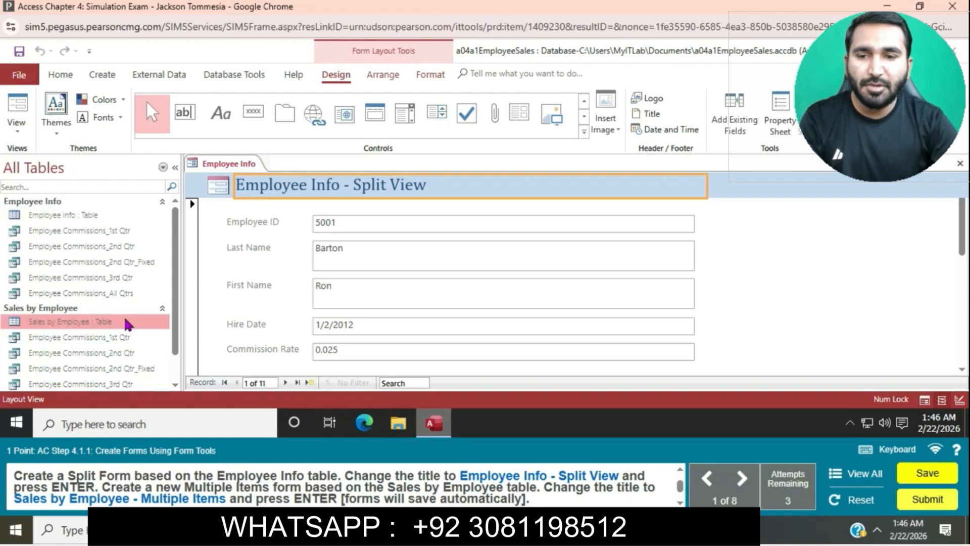
{"action": "left_click", "coordinate": [103, 74]}
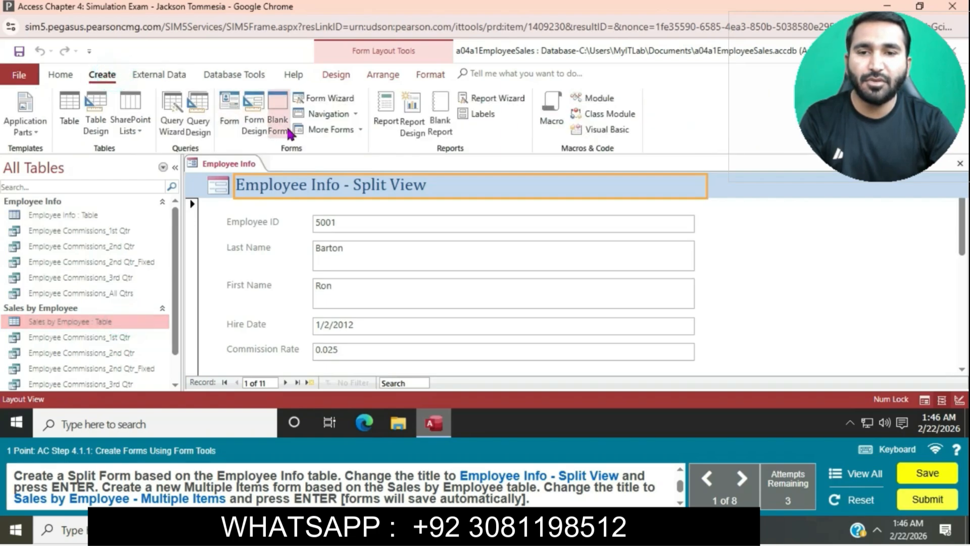
{"action": "left_click", "coordinate": [354, 129]}
{"action": "left_click", "coordinate": [367, 156]}
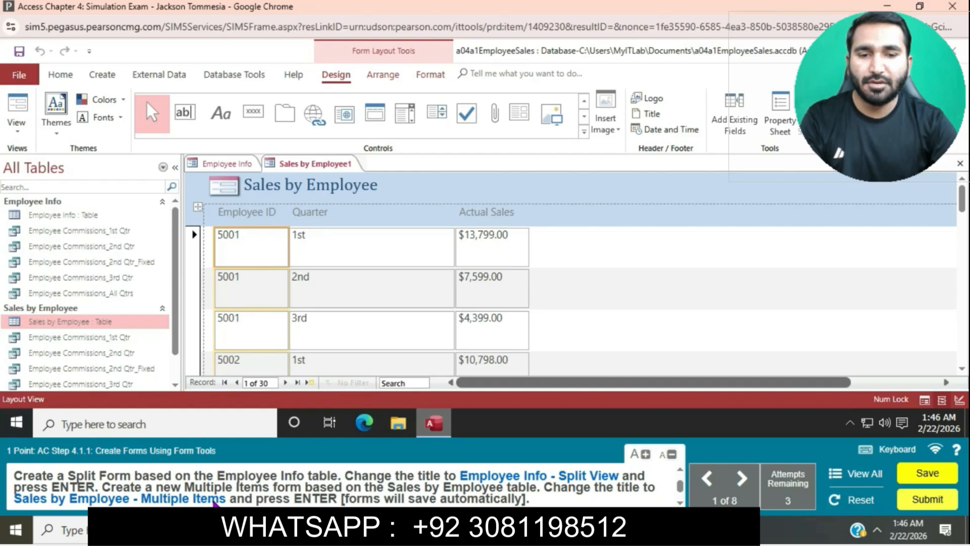
Step: Change the Multiple Items form's title to "Sales by Employee - Multiple Items"
{"action": "double_click", "coordinate": [373, 184]}
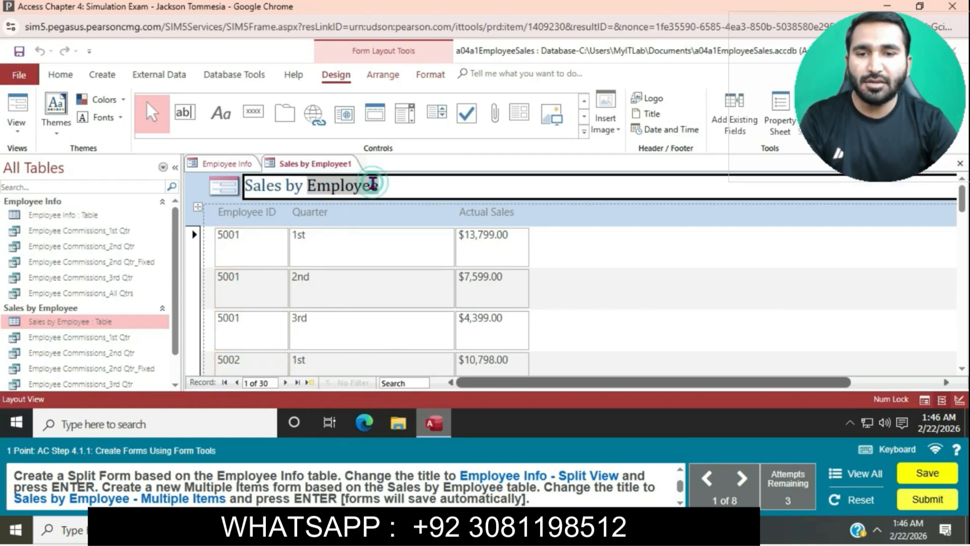
{"action": "key", "text": "BackSpace"}
{"action": "key", "text": "BackSpace"}
{"action": "key", "text": "BackSpace"}
{"action": "key", "text": "BackSpace"}
{"action": "key", "text": "BackSpace"}
{"action": "key", "text": "BackSpace"}
{"action": "key", "text": "BackSpace"}
{"action": "key", "text": "BackSpace"}
{"action": "key", "text": "BackSpace"}
{"action": "key", "text": "BackSpace"}
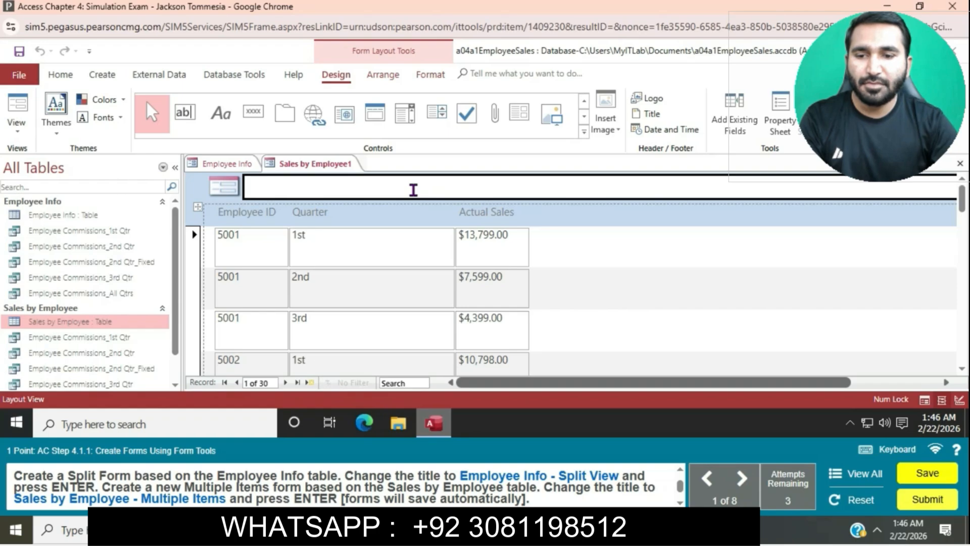
{"action": "type", "text": "SS"}
{"action": "key", "text": "BackSpace"}
{"action": "key", "text": "BackSpace"}
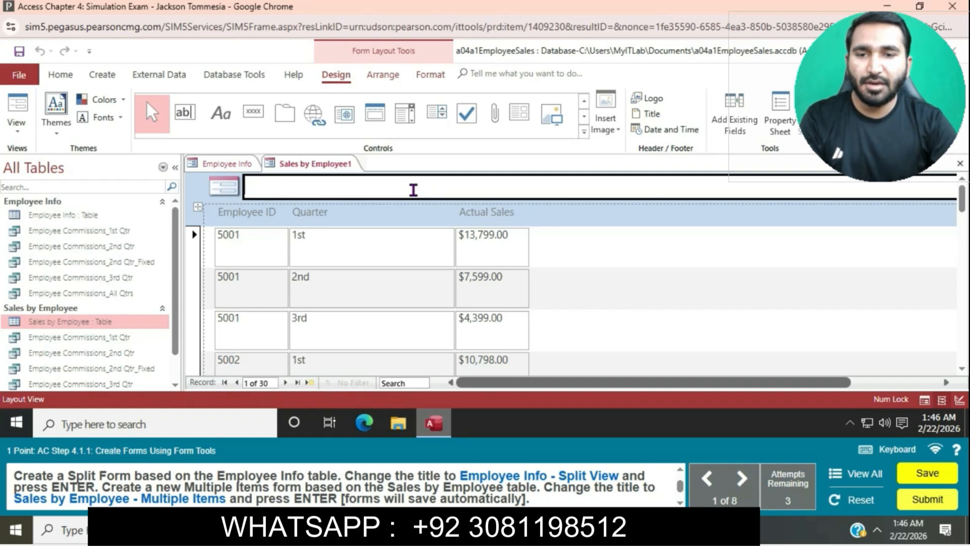
{"action": "type", "text": "S"}
{"action": "key", "text": "BackSpace"}
{"action": "type", "text": "Sa"}
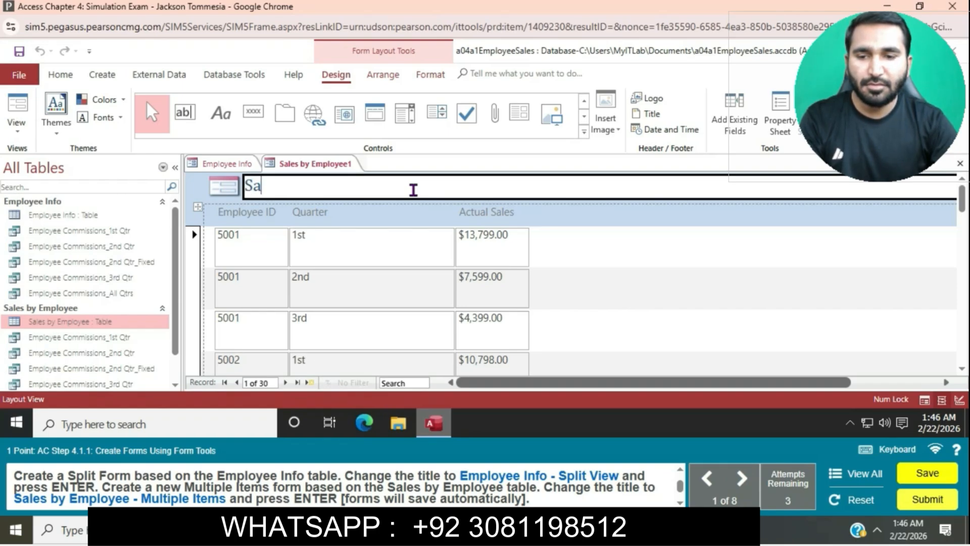
{"action": "type", "text": "les "}
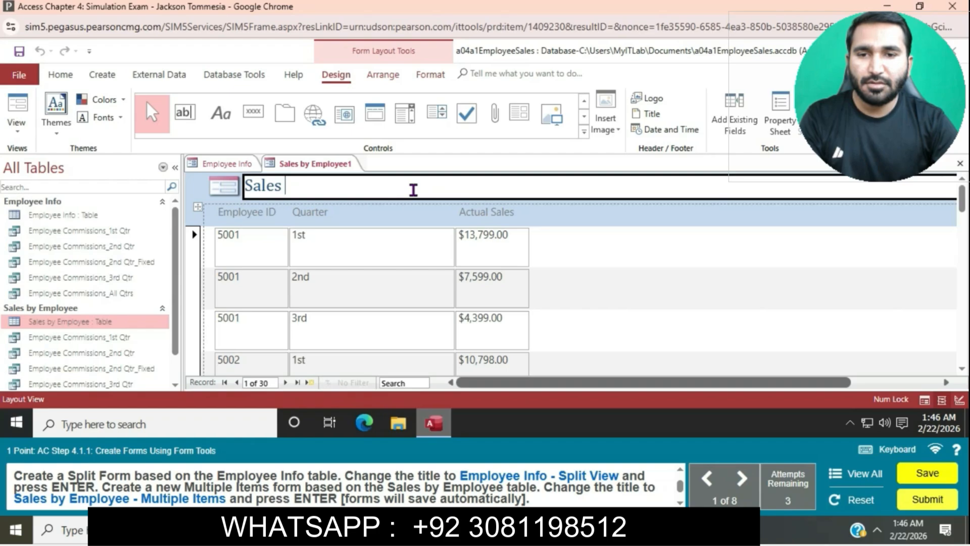
{"action": "type", "text": "by E"}
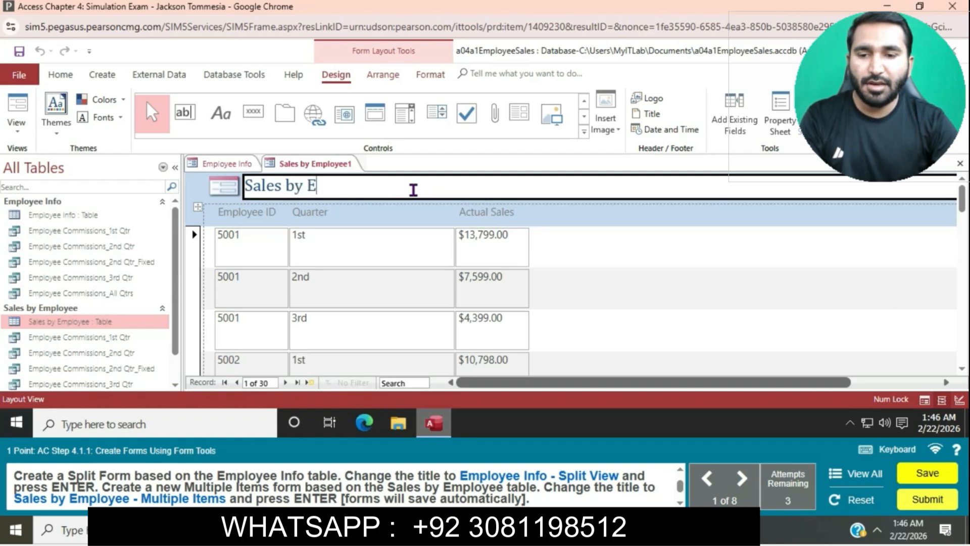
{"action": "type", "text": "mployee"}
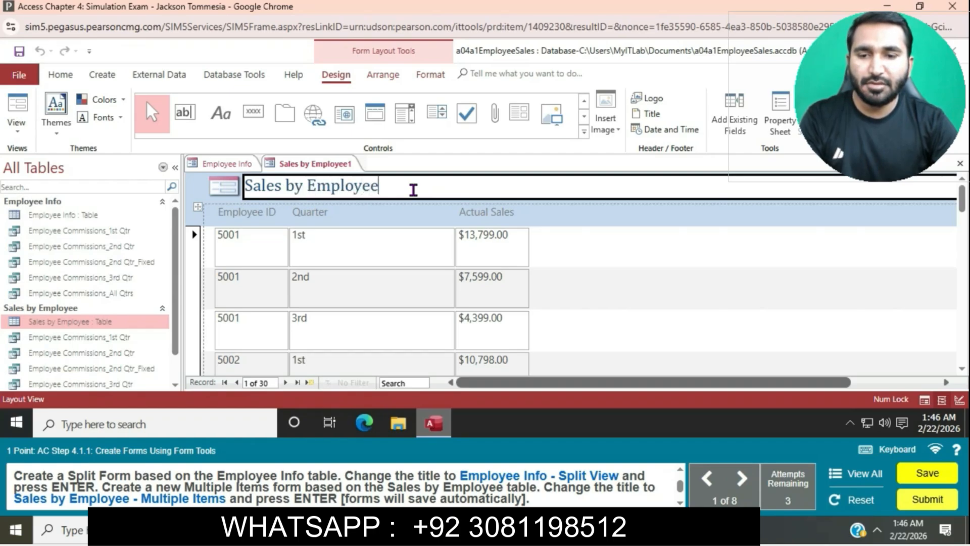
{"action": "type", "text": " -"}
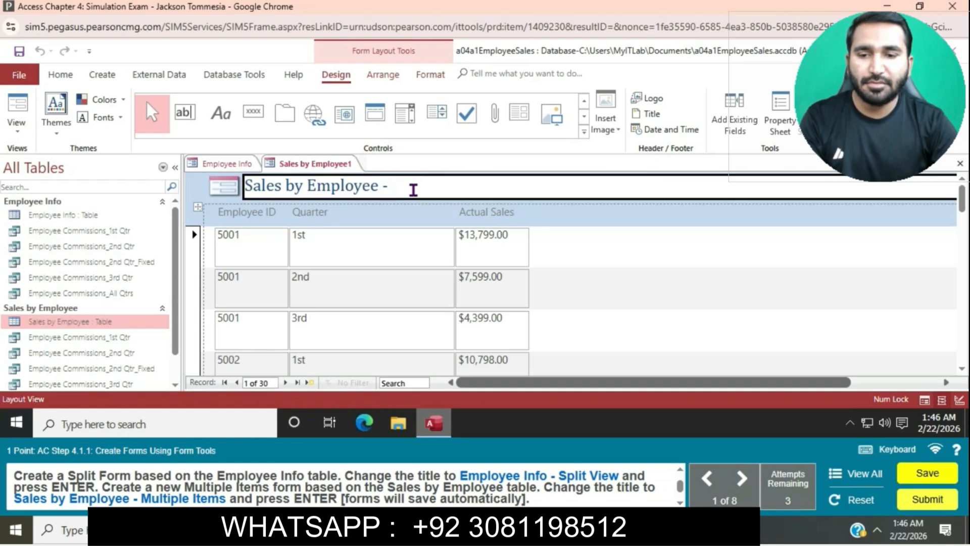
{"action": "type", "text": " Multip"}
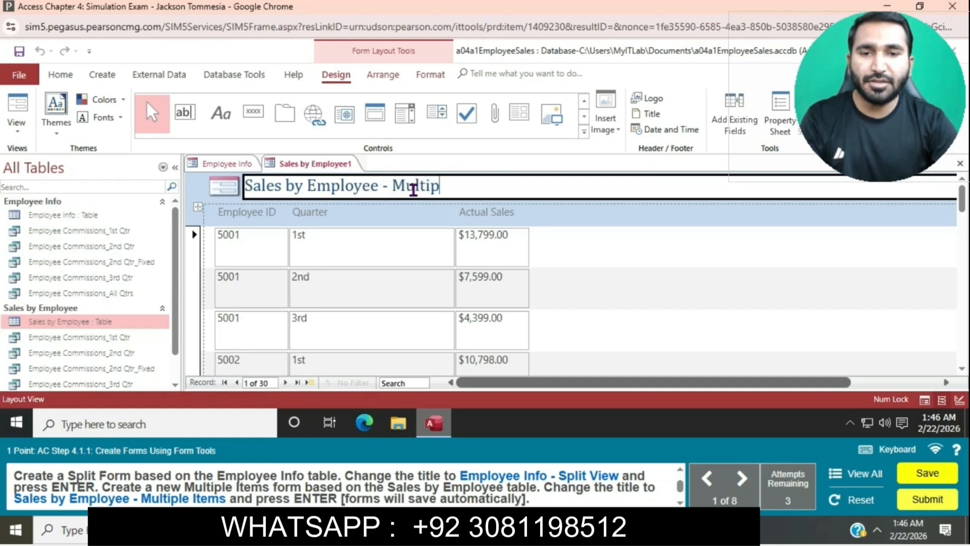
{"action": "type", "text": "le"}
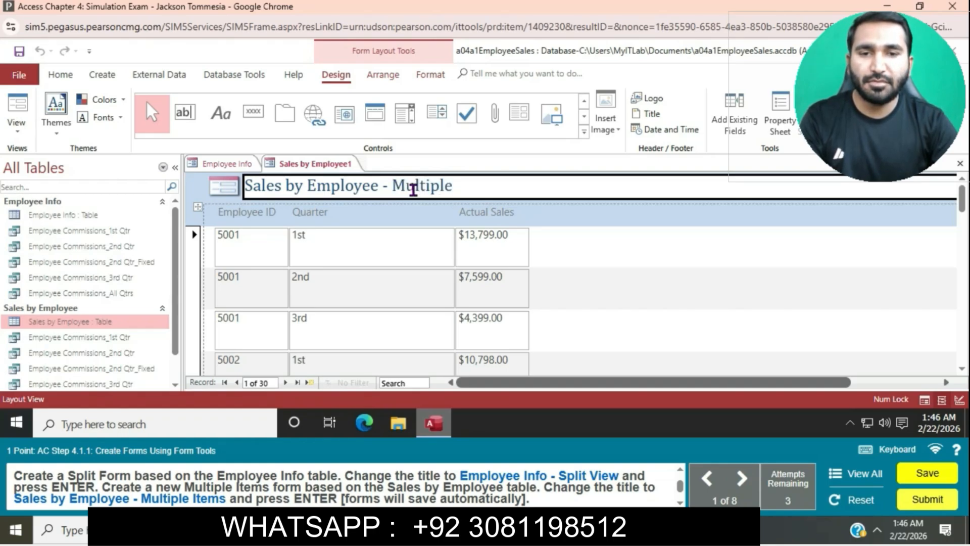
{"action": "type", "text": " Items"}
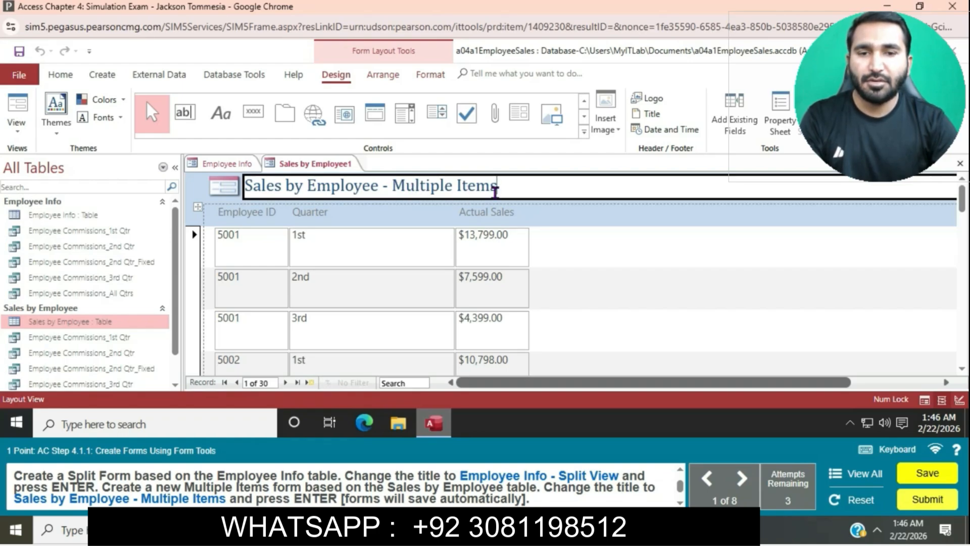
{"action": "key", "text": "Return"}
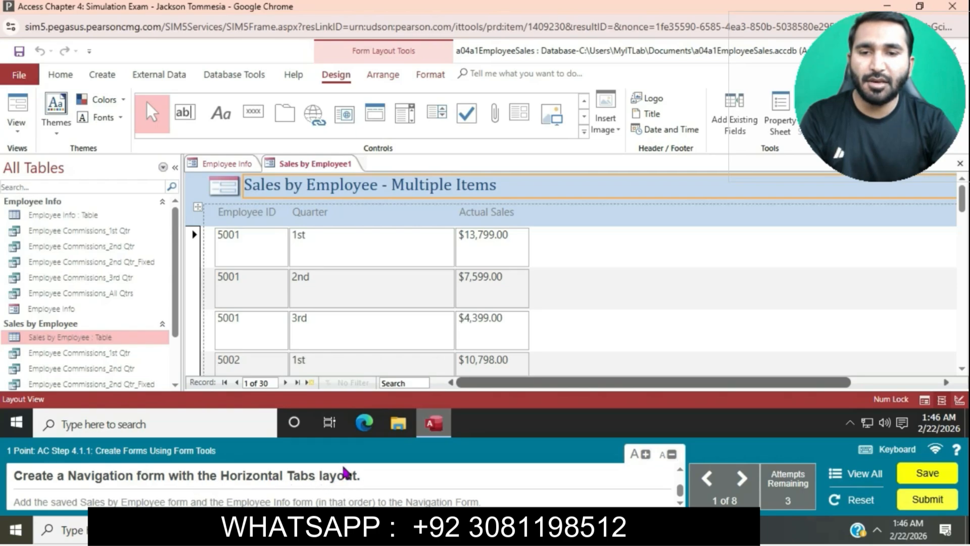
Step: Create a Navigation form with the Horizontal Tabs layout and add the saved Sales by Employee form as its first tab
{"action": "left_click", "coordinate": [101, 75]}
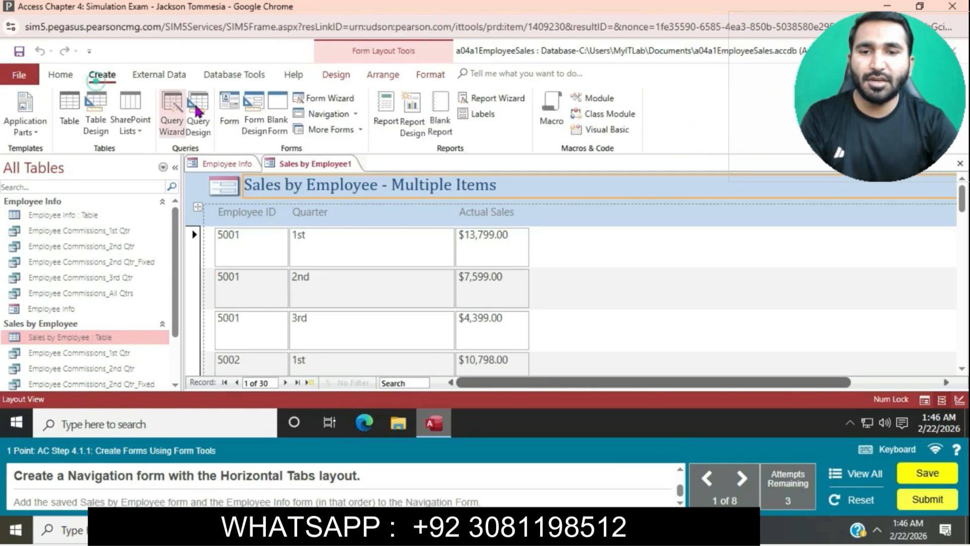
{"action": "left_click", "coordinate": [356, 114]}
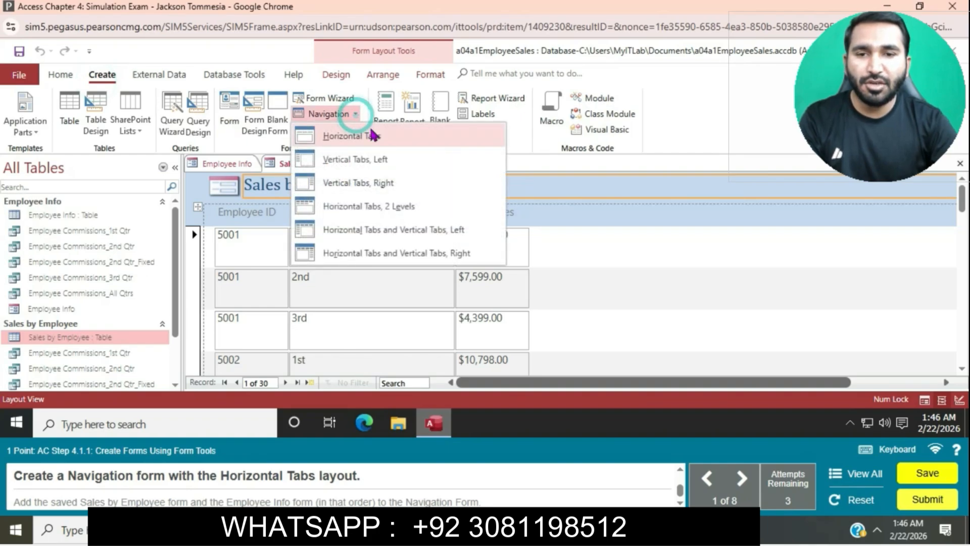
{"action": "left_click", "coordinate": [372, 136]}
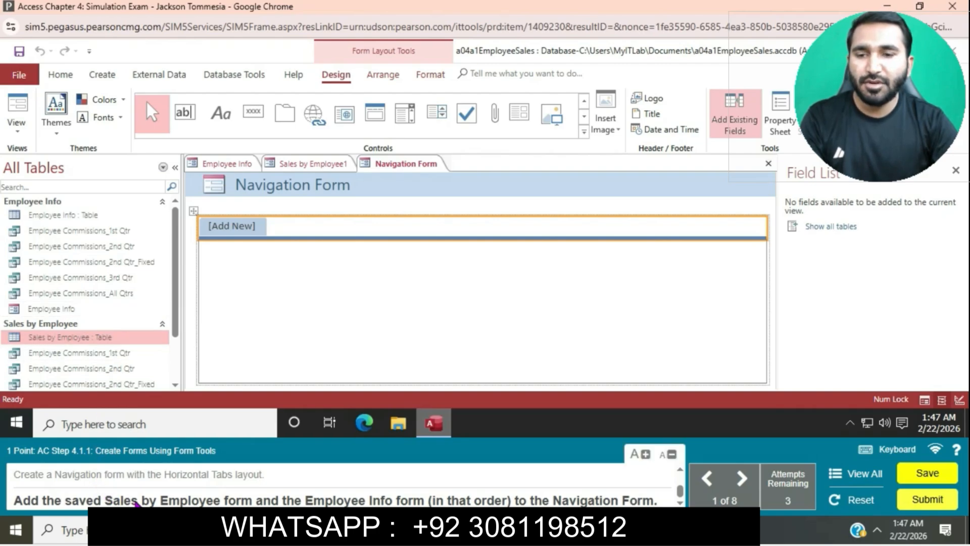
{"action": "scroll", "coordinate": [108, 294], "scroll_direction": "down", "scroll_amount": 3}
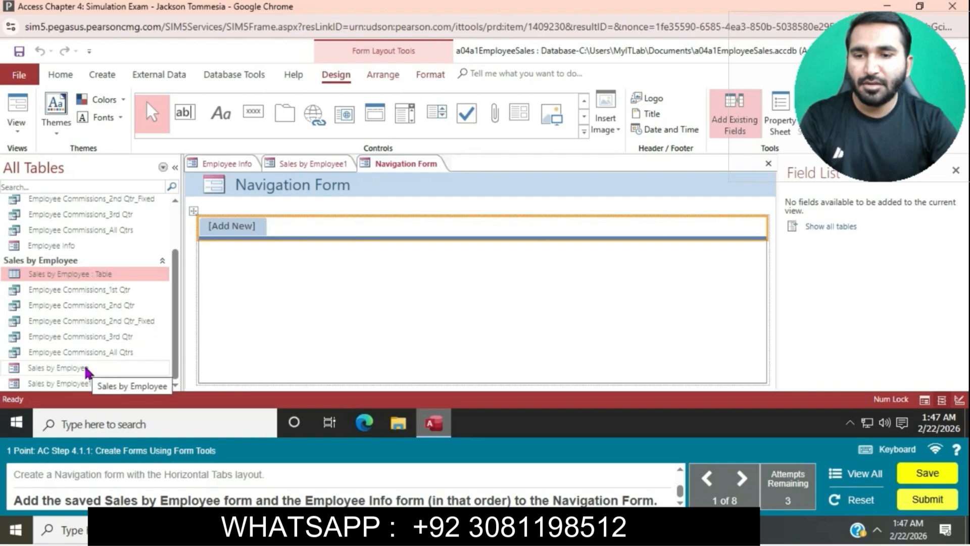
{"action": "left_click_drag", "start_coordinate": [84, 366], "coordinate": [235, 228]}
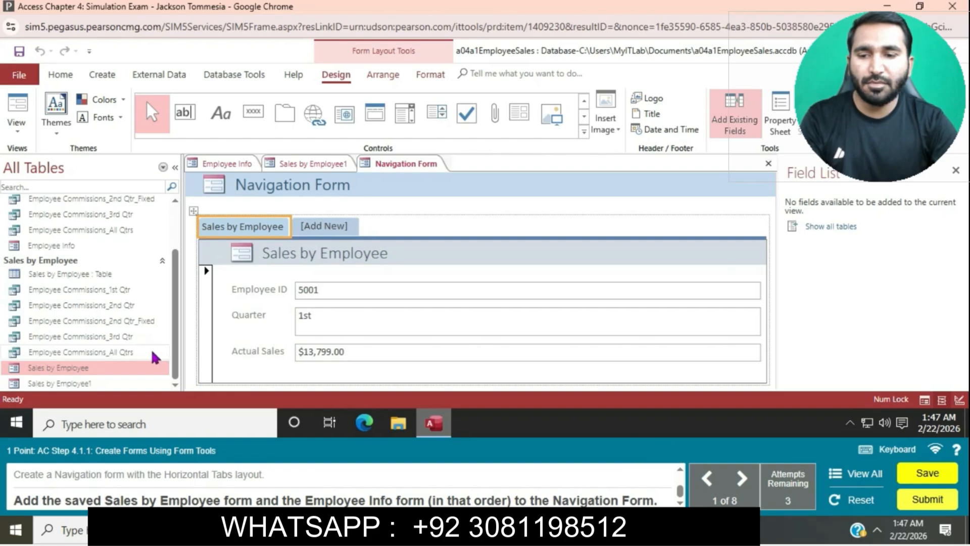
Step: Try to add the Employee Info table to the Navigation Form as a tab after Sales by Employee
{"action": "scroll", "coordinate": [110, 289], "scroll_direction": "up", "scroll_amount": 3}
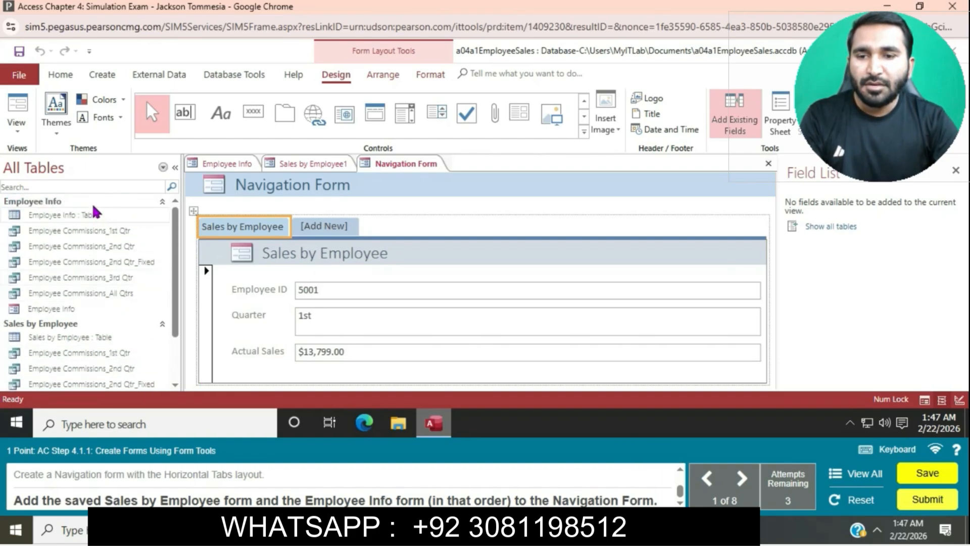
{"action": "left_click_drag", "start_coordinate": [94, 212], "coordinate": [336, 234]}
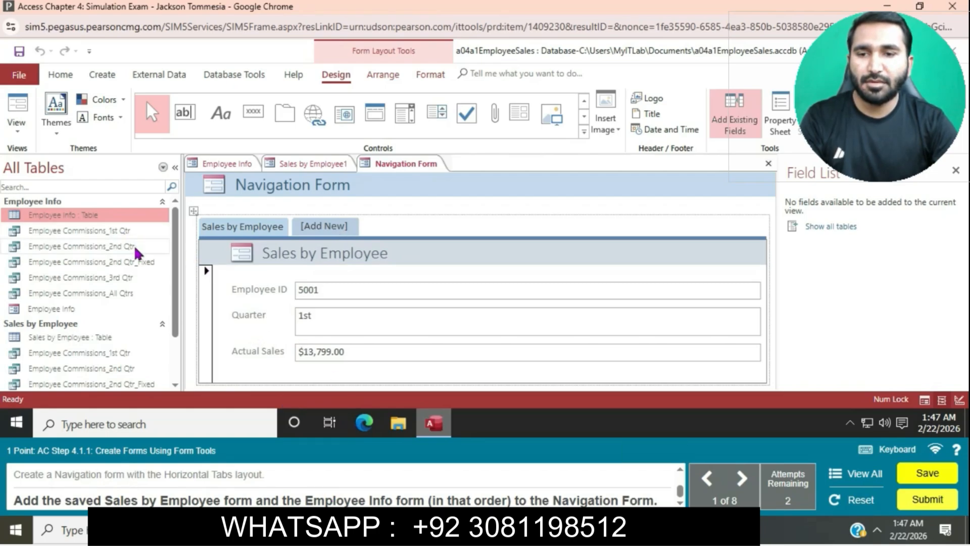
{"action": "scroll", "coordinate": [131, 279], "scroll_direction": "down", "scroll_amount": 3}
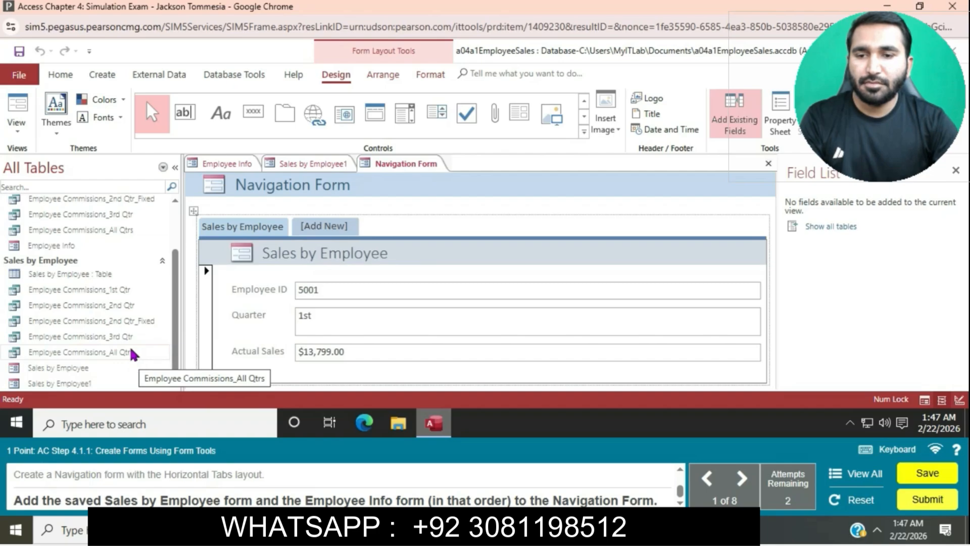
{"action": "scroll", "coordinate": [116, 255], "scroll_direction": "up", "scroll_amount": 2}
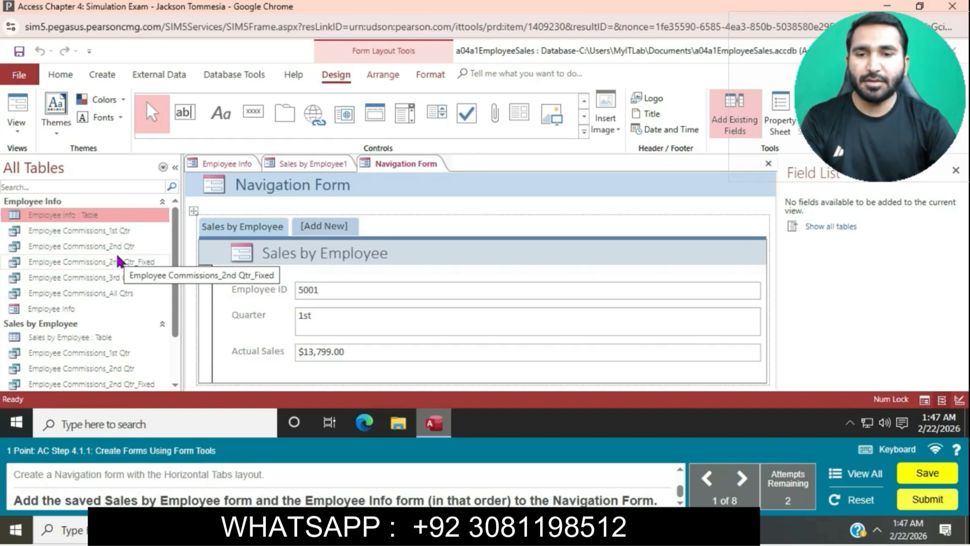
{"action": "left_click", "coordinate": [196, 383]}
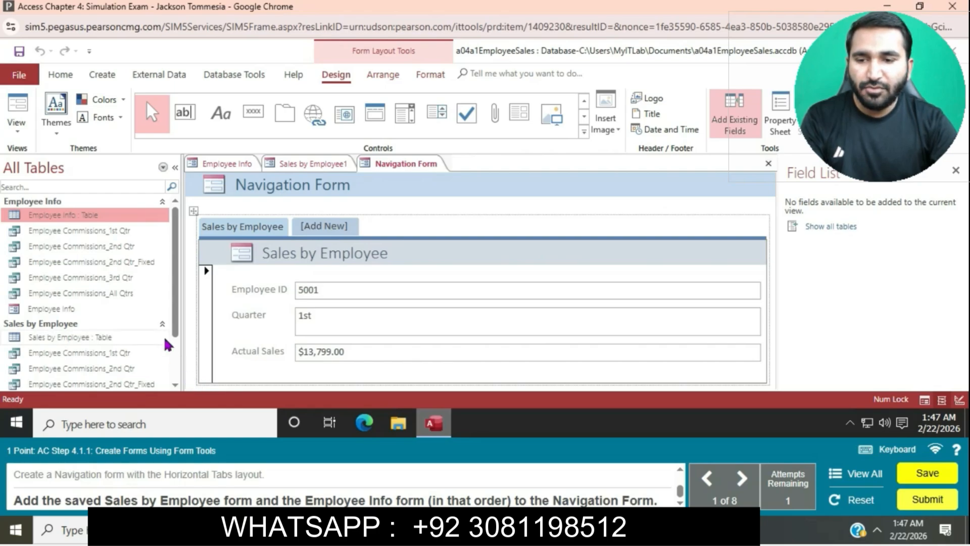
Step: Add the saved Employee Info form to the Navigation Form as the tab after Sales by Employee
{"action": "scroll", "coordinate": [162, 335], "scroll_direction": "down", "scroll_amount": 2}
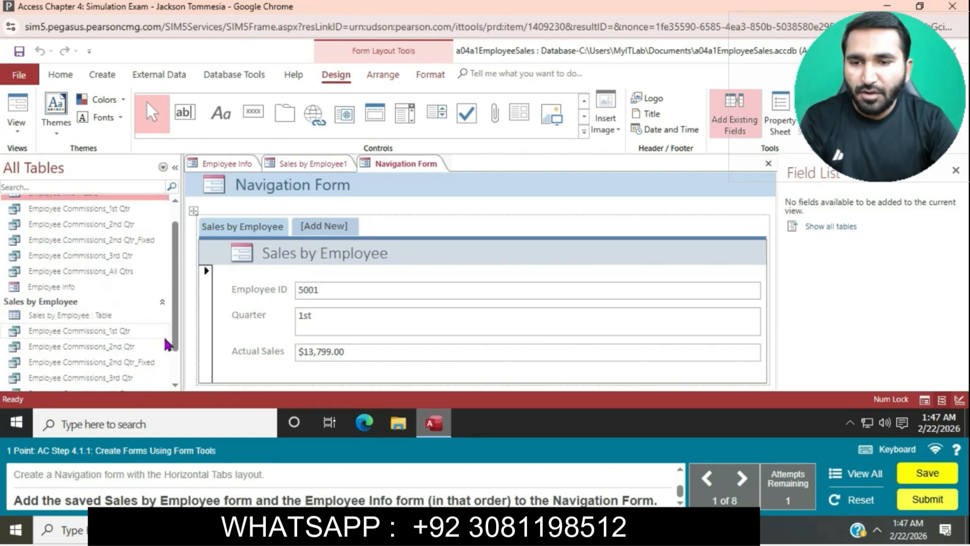
{"action": "scroll", "coordinate": [168, 345], "scroll_direction": "down", "scroll_amount": 3}
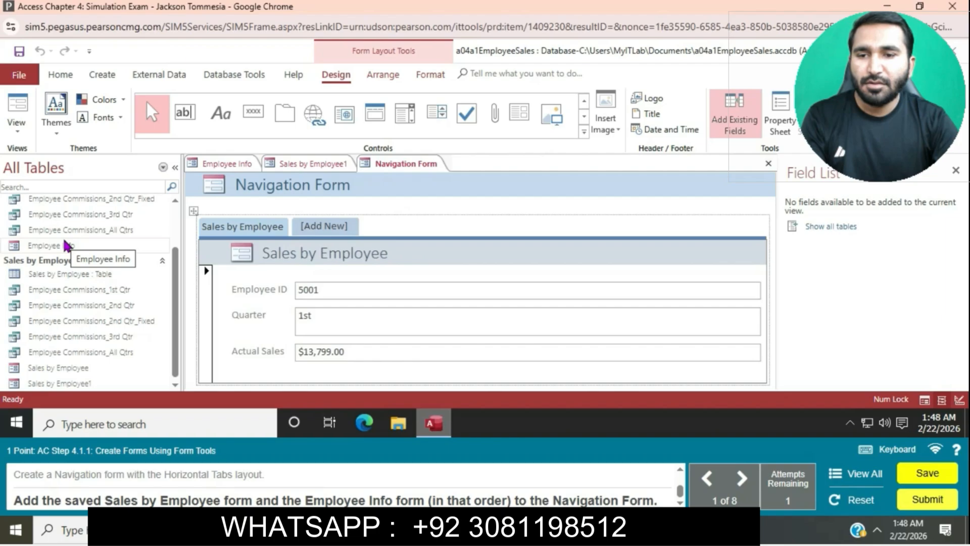
{"action": "scroll", "coordinate": [66, 246], "scroll_direction": "up", "scroll_amount": 2}
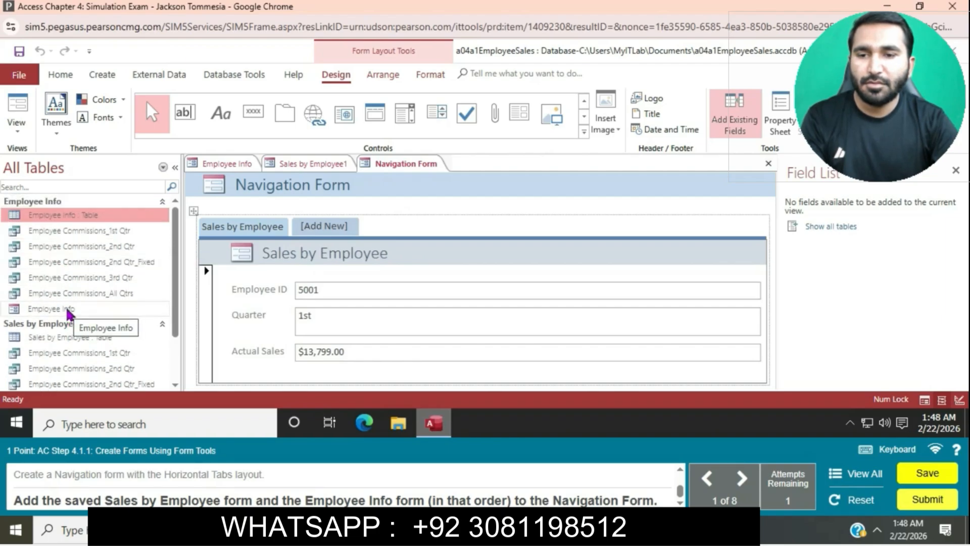
{"action": "left_click_drag", "start_coordinate": [66, 306], "coordinate": [323, 226]}
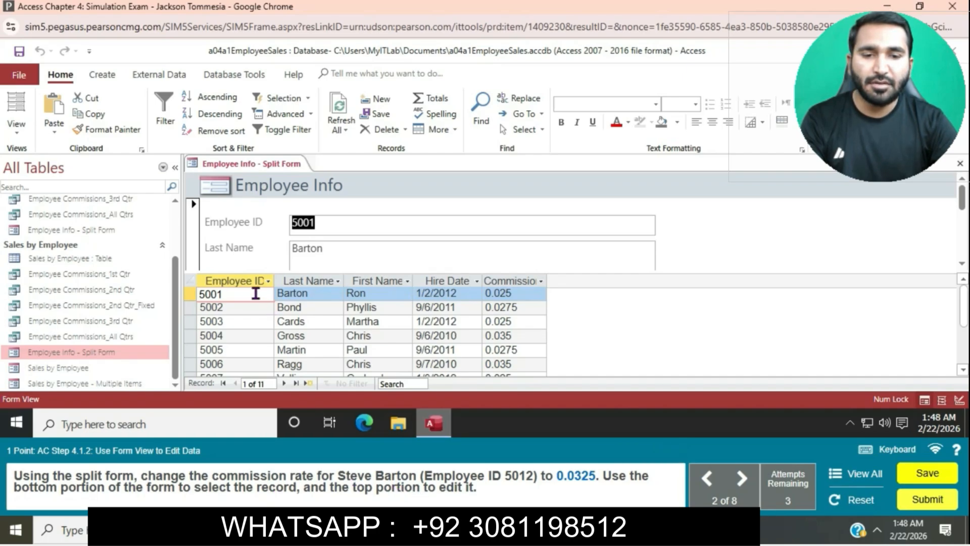
Step: Set the commission rate of the last employee record in the split form's datasheet to 0.0325
{"action": "left_click", "coordinate": [962, 373]}
{"action": "left_click", "coordinate": [962, 373]}
{"action": "left_click", "coordinate": [962, 373]}
{"action": "left_click", "coordinate": [962, 373]}
{"action": "left_click", "coordinate": [962, 373]}
{"action": "left_click", "coordinate": [962, 373]}
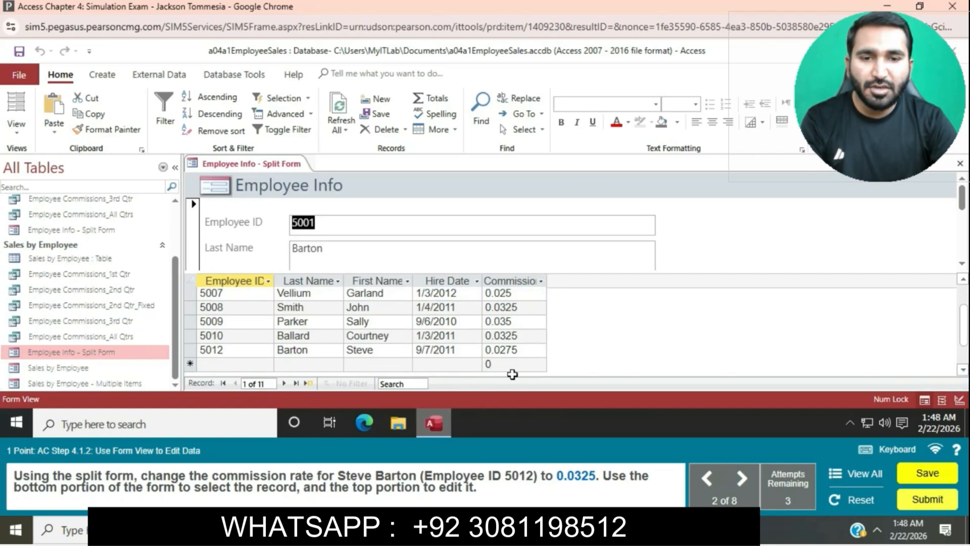
{"action": "left_click", "coordinate": [524, 349]}
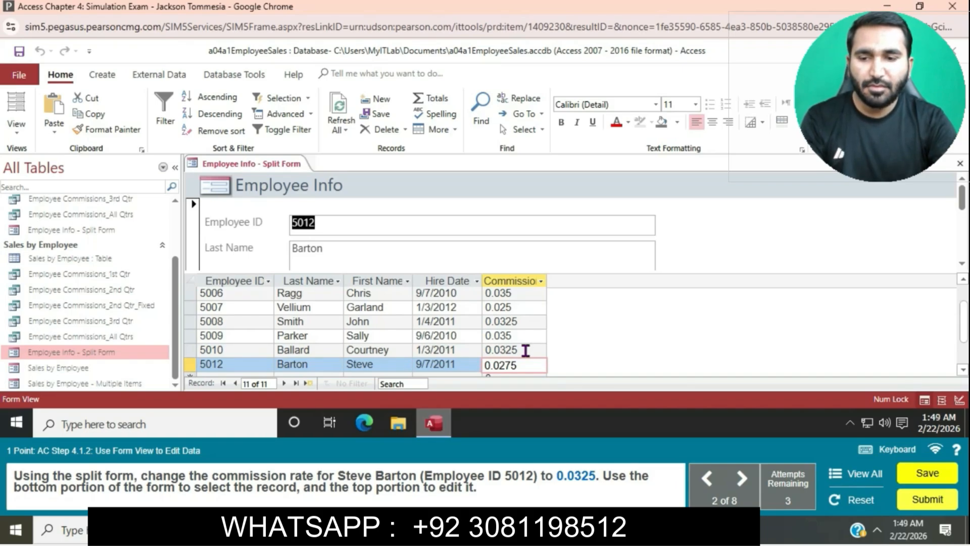
{"action": "left_click", "coordinate": [528, 362]}
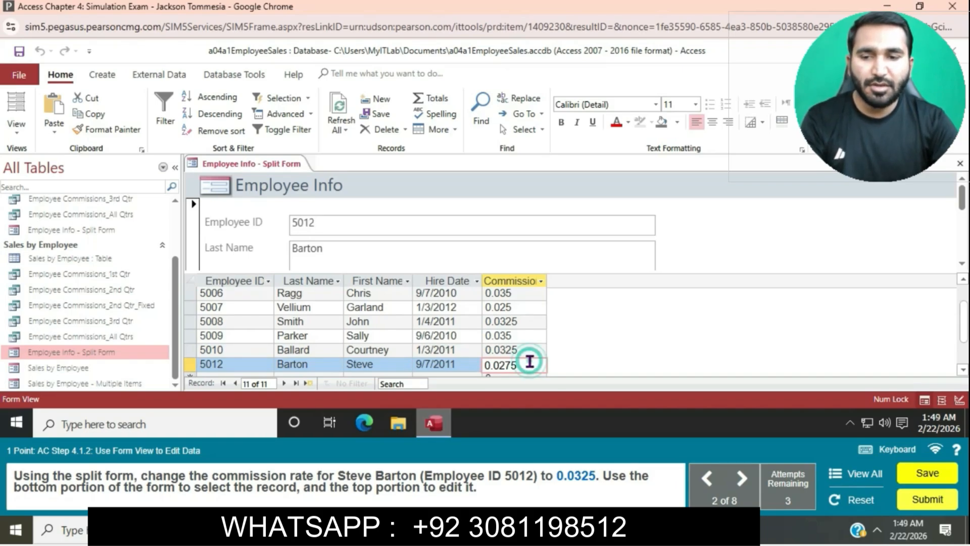
{"action": "key", "text": "BackSpace"}
{"action": "key", "text": "BackSpace"}
{"action": "key", "text": "BackSpace"}
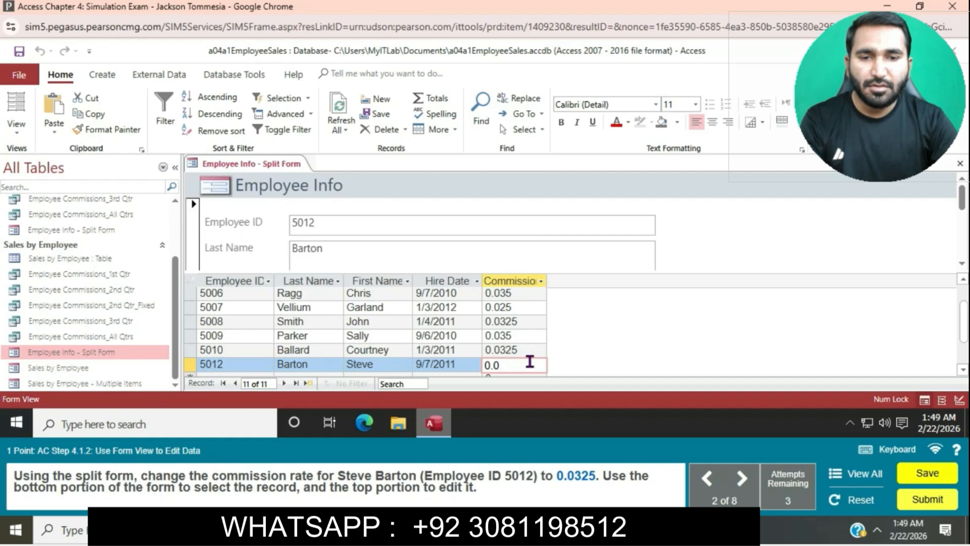
{"action": "type", "text": "325"}
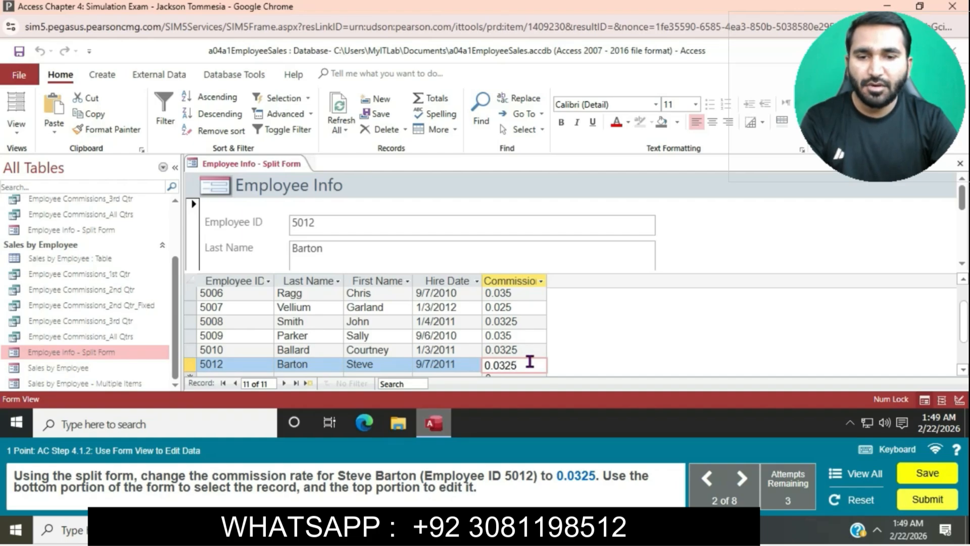
{"action": "key", "text": "Return"}
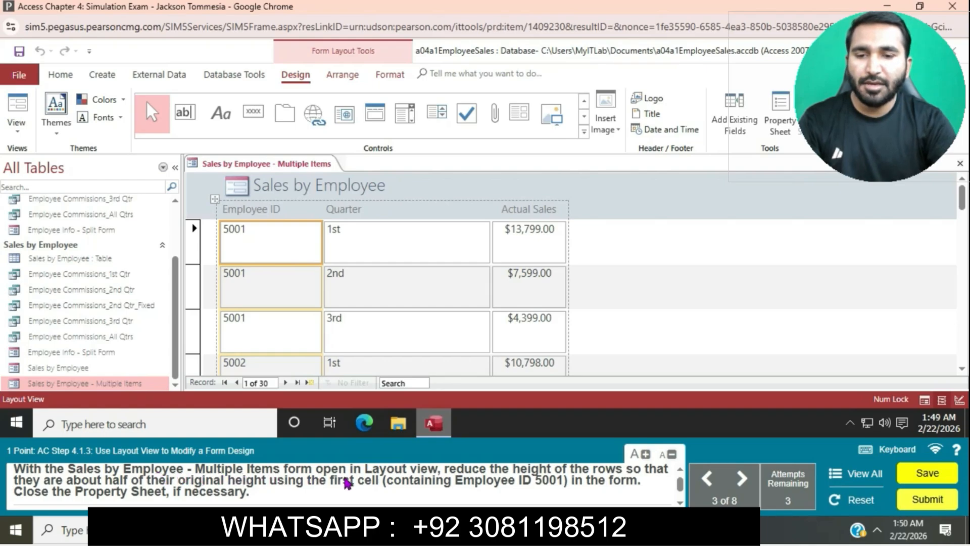
Step: Reduce the row height of the Multiple Items form to about half, using the first Employee ID cell
{"action": "left_click", "coordinate": [18, 133]}
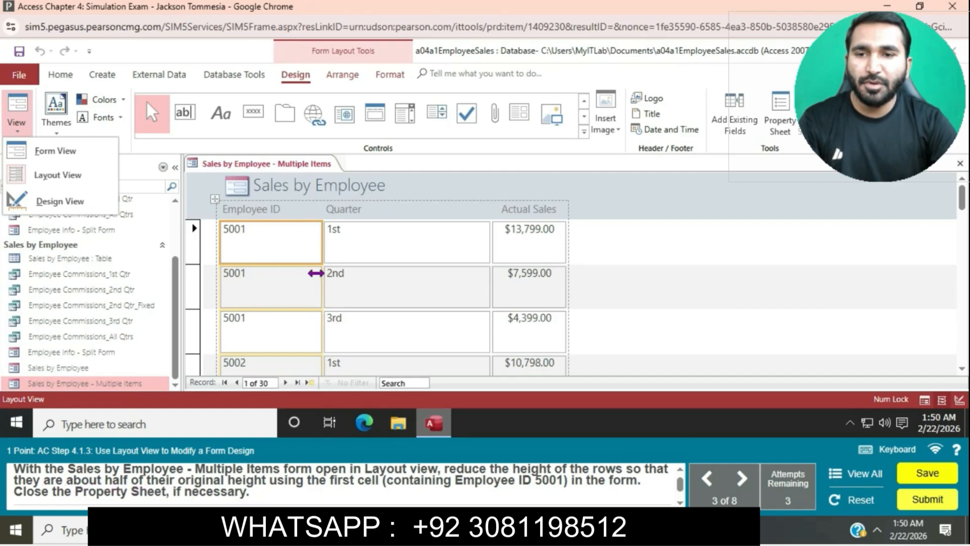
{"action": "left_click_drag", "start_coordinate": [291, 262], "coordinate": [291, 238]}
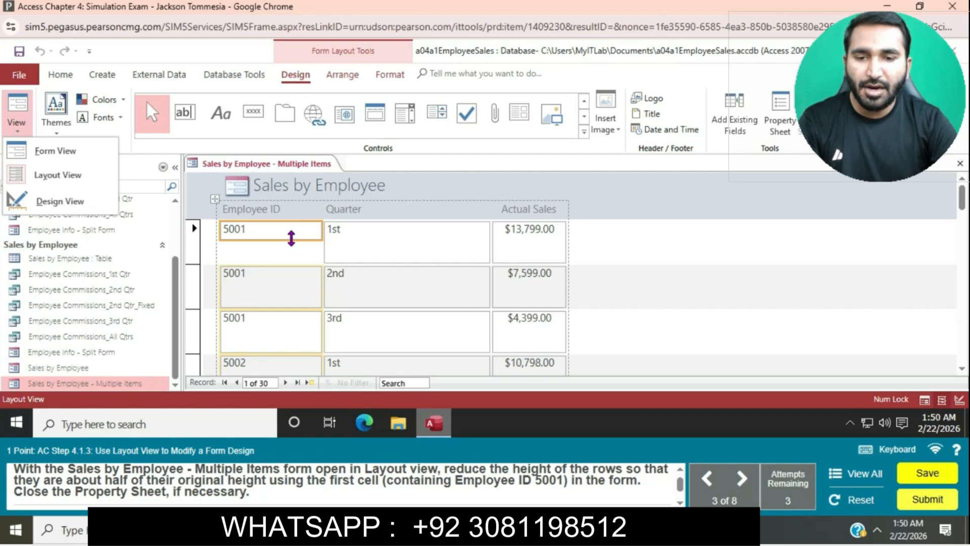
{"action": "left_click_drag", "start_coordinate": [291, 238], "coordinate": [291, 238]}
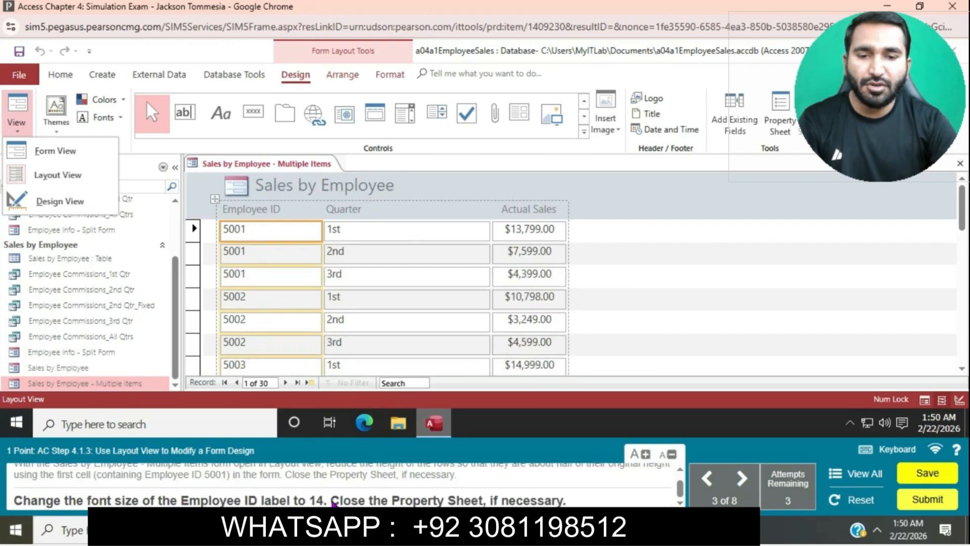
Step: Set the font size of the Employee ID label in the Multiple Items form to 14
{"action": "left_click", "coordinate": [251, 210]}
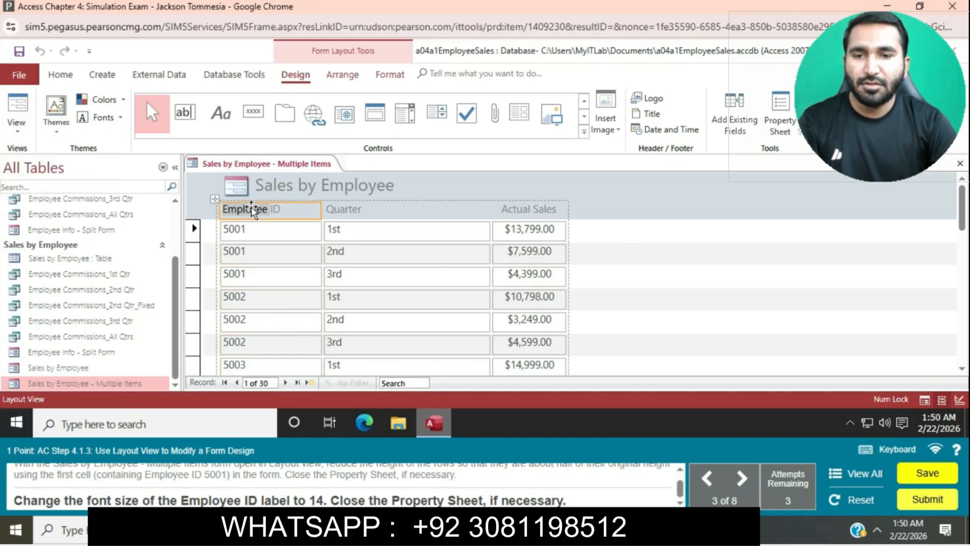
{"action": "left_click", "coordinate": [223, 212]}
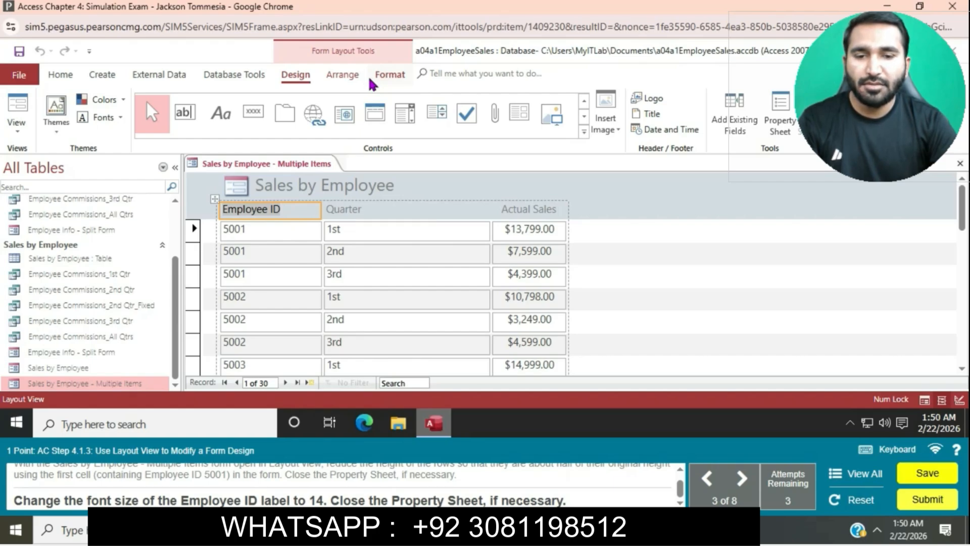
{"action": "left_click", "coordinate": [343, 75]}
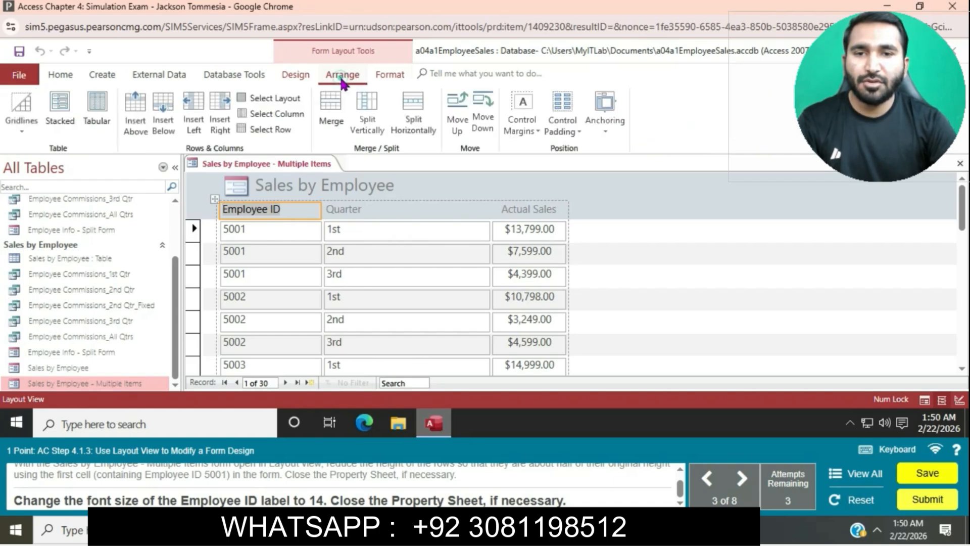
{"action": "left_click", "coordinate": [372, 81]}
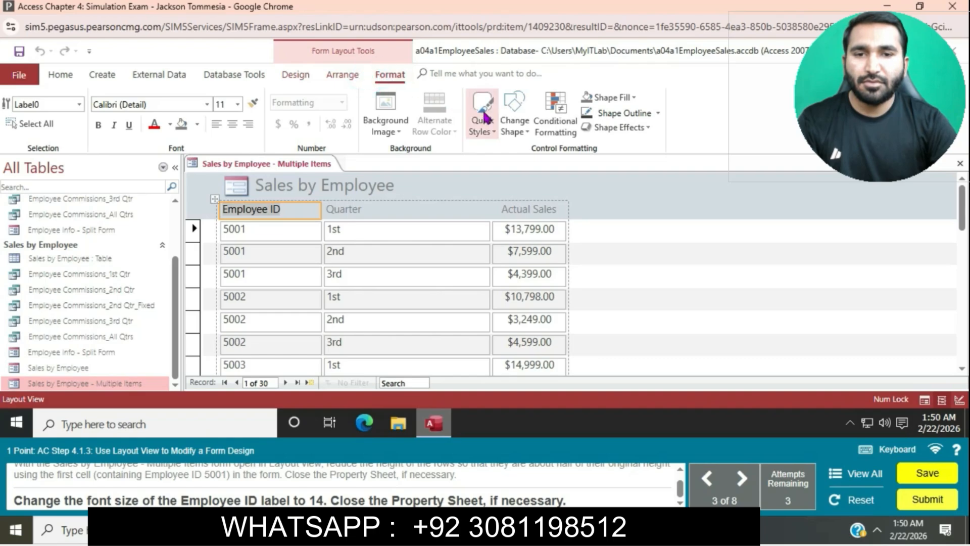
{"action": "left_click", "coordinate": [239, 105]}
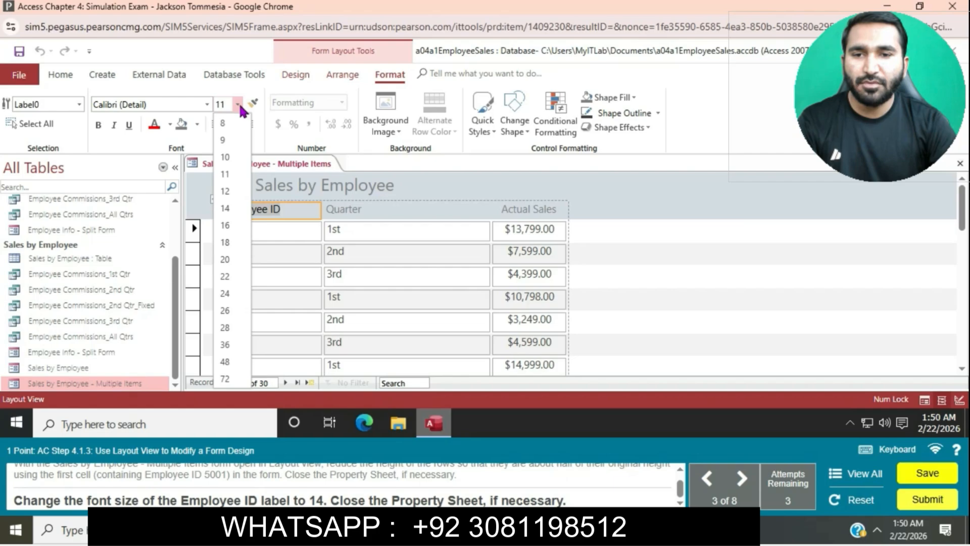
{"action": "left_click", "coordinate": [225, 208]}
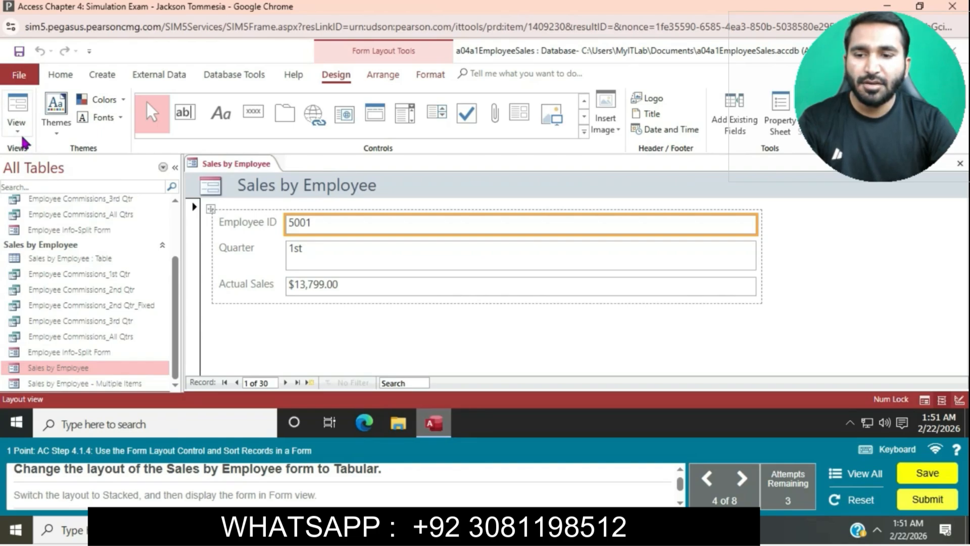
Step: Change the layout of all fields and labels in the Sales by Employee form to Tabular
{"action": "left_click", "coordinate": [387, 80]}
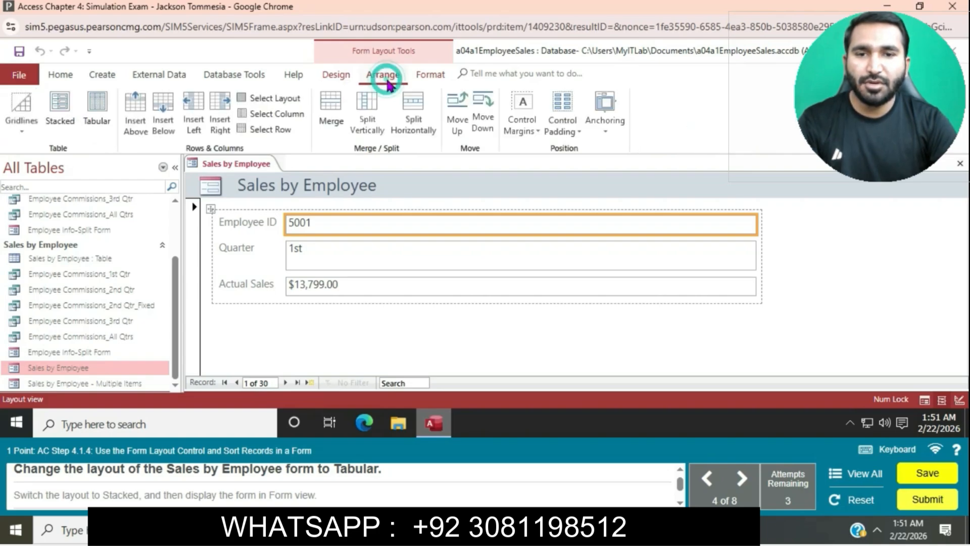
{"action": "left_click", "coordinate": [97, 116]}
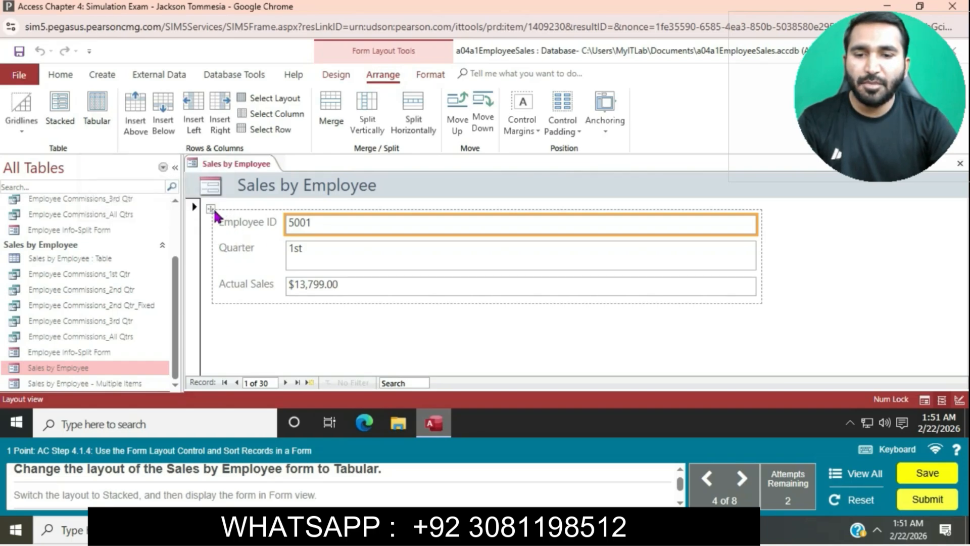
{"action": "left_click", "coordinate": [206, 206]}
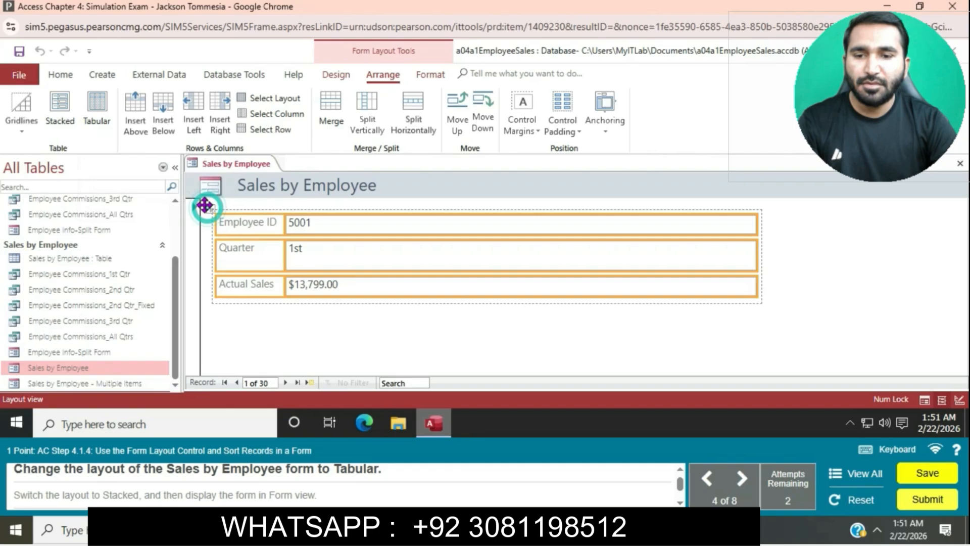
{"action": "left_click", "coordinate": [97, 105]}
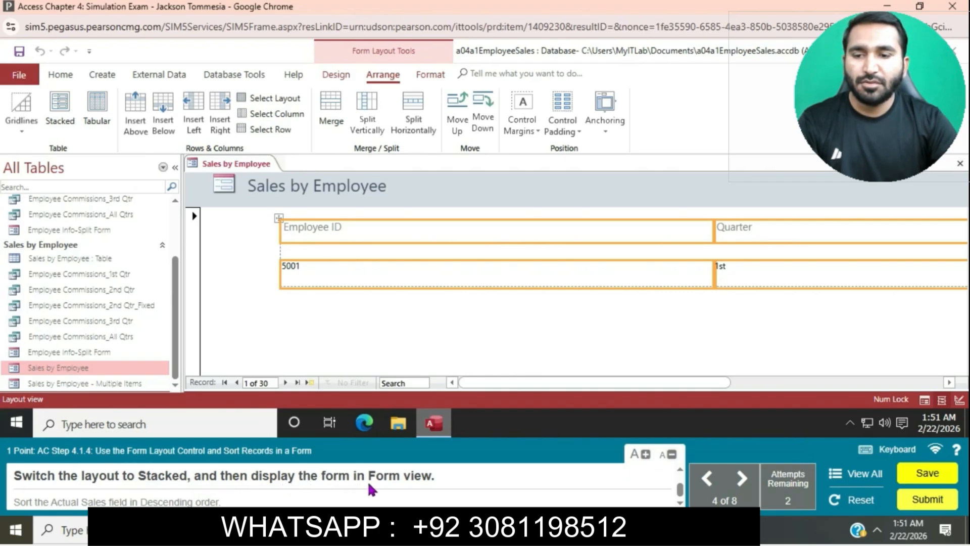
Step: Switch the Sales by Employee form's layout to Stacked and display the form in Form view
{"action": "left_click", "coordinate": [74, 112]}
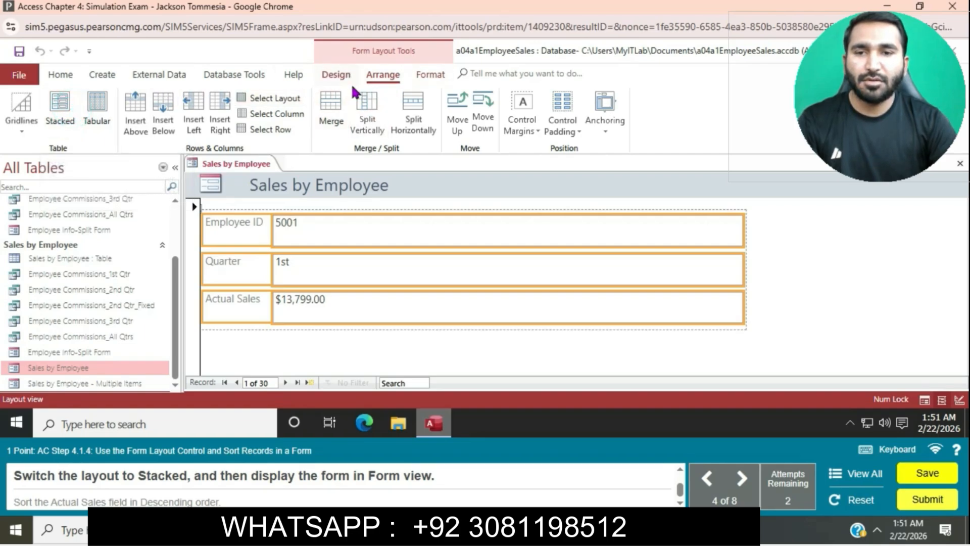
{"action": "left_click", "coordinate": [334, 77]}
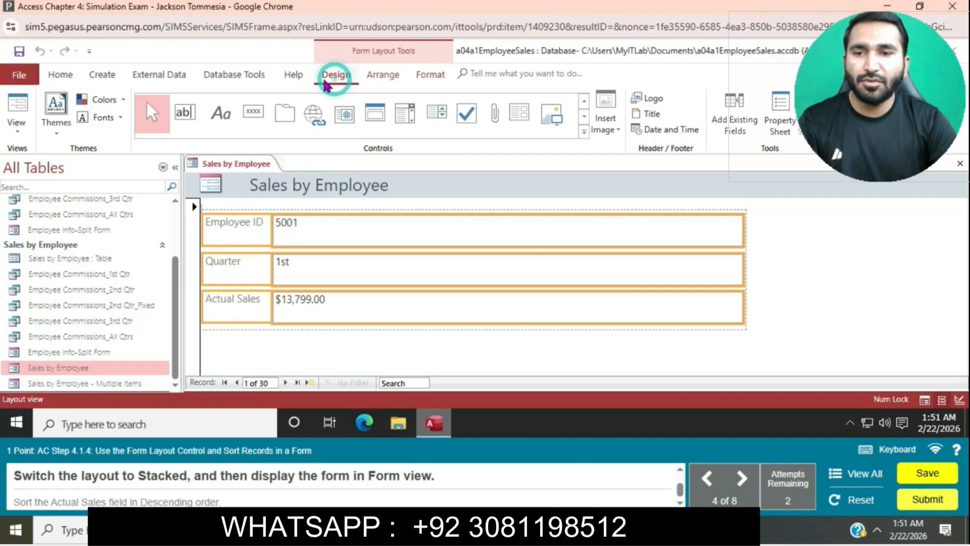
{"action": "left_click", "coordinate": [17, 124]}
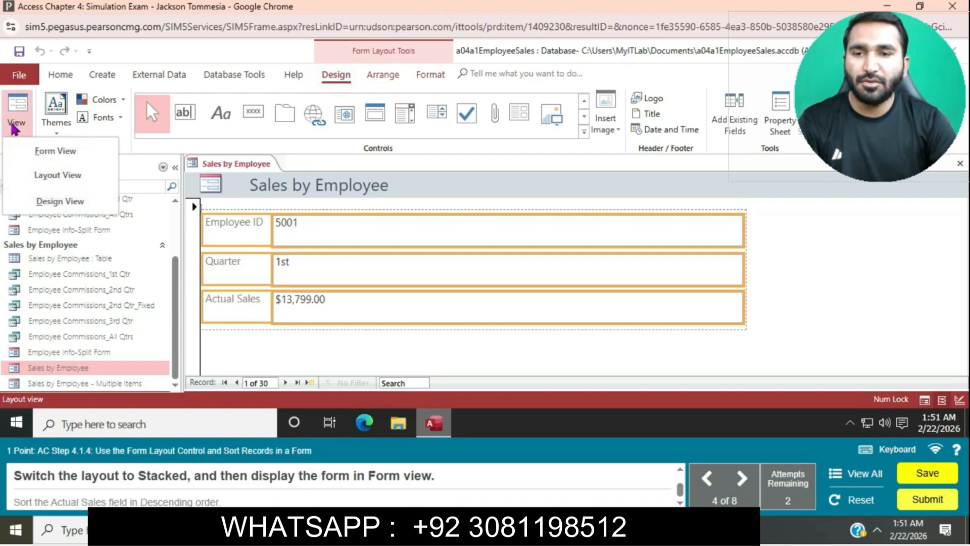
{"action": "left_click", "coordinate": [80, 159]}
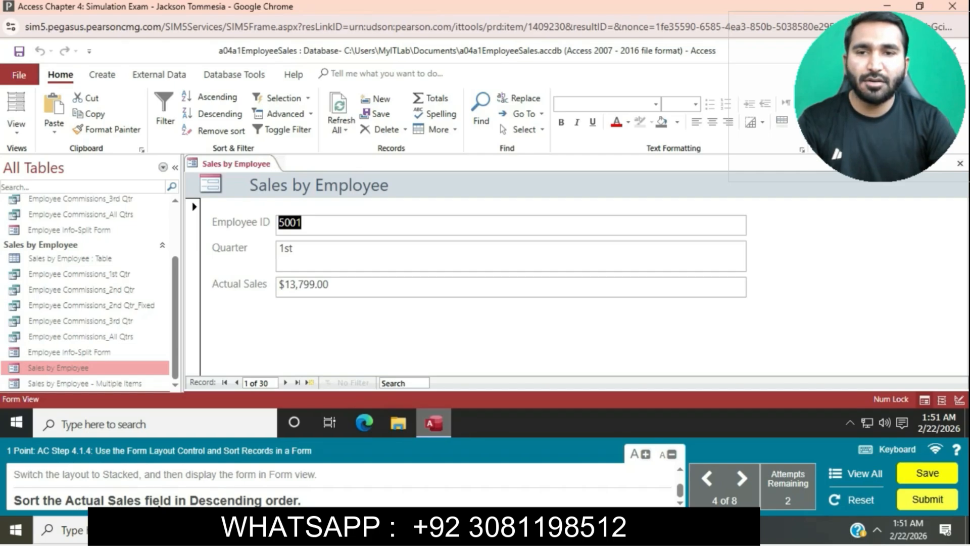
Step: Sort the Sales by Employee form's records by the Actual Sales field in descending order
{"action": "left_click", "coordinate": [347, 289]}
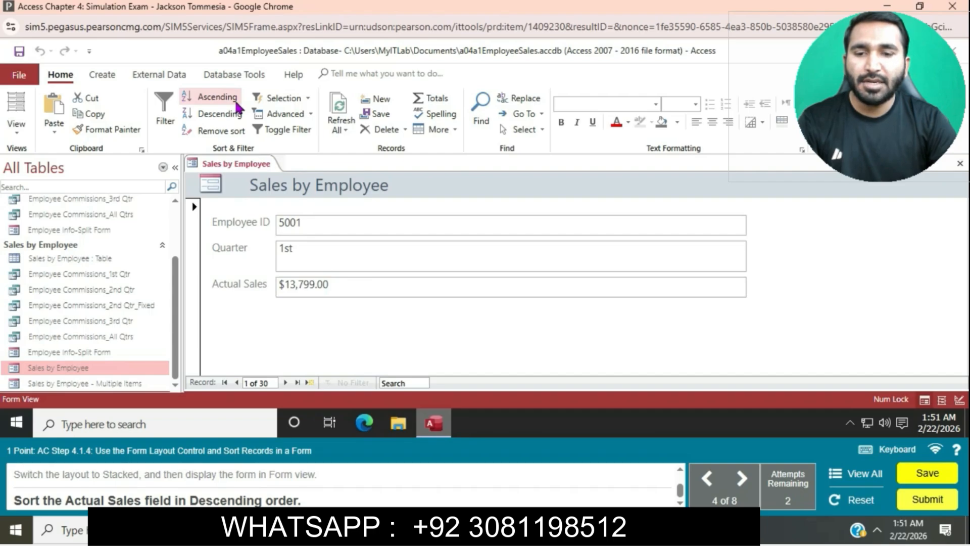
{"action": "left_click", "coordinate": [230, 115]}
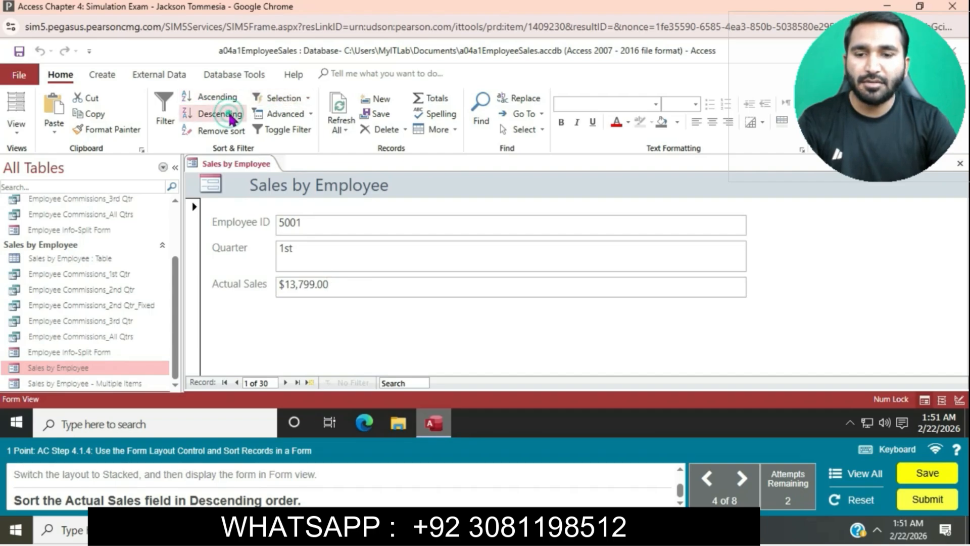